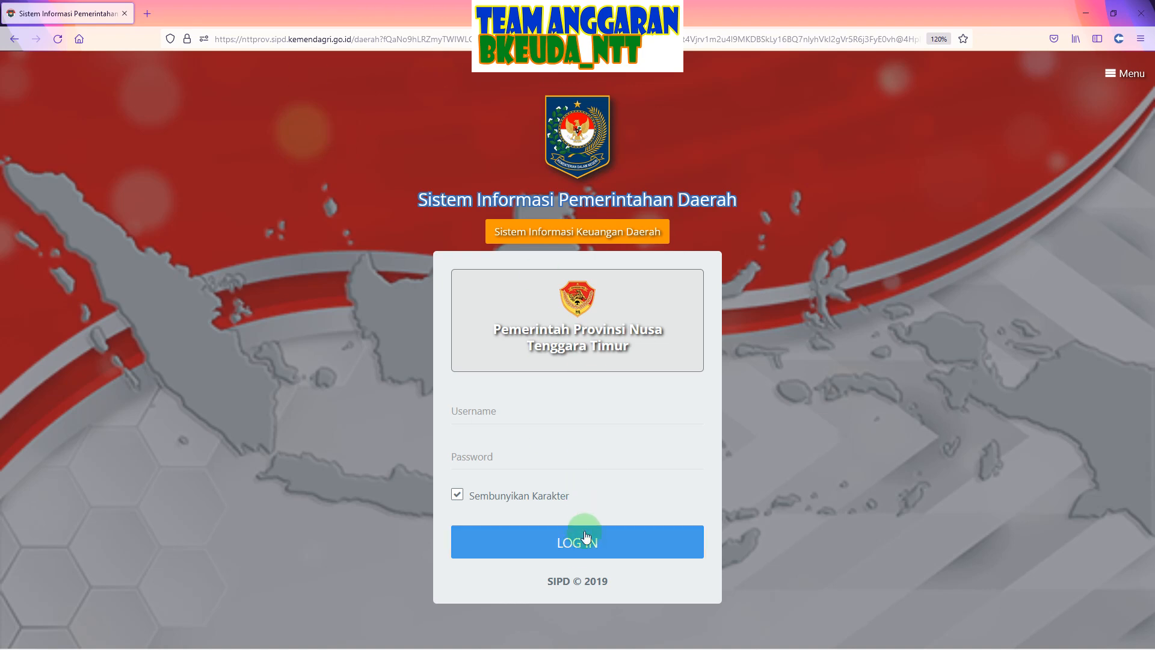
Step: Log in to the Pemerintah Provinsi Nusa Tenggara Timur portal with the account username and password
left_click(512, 420)
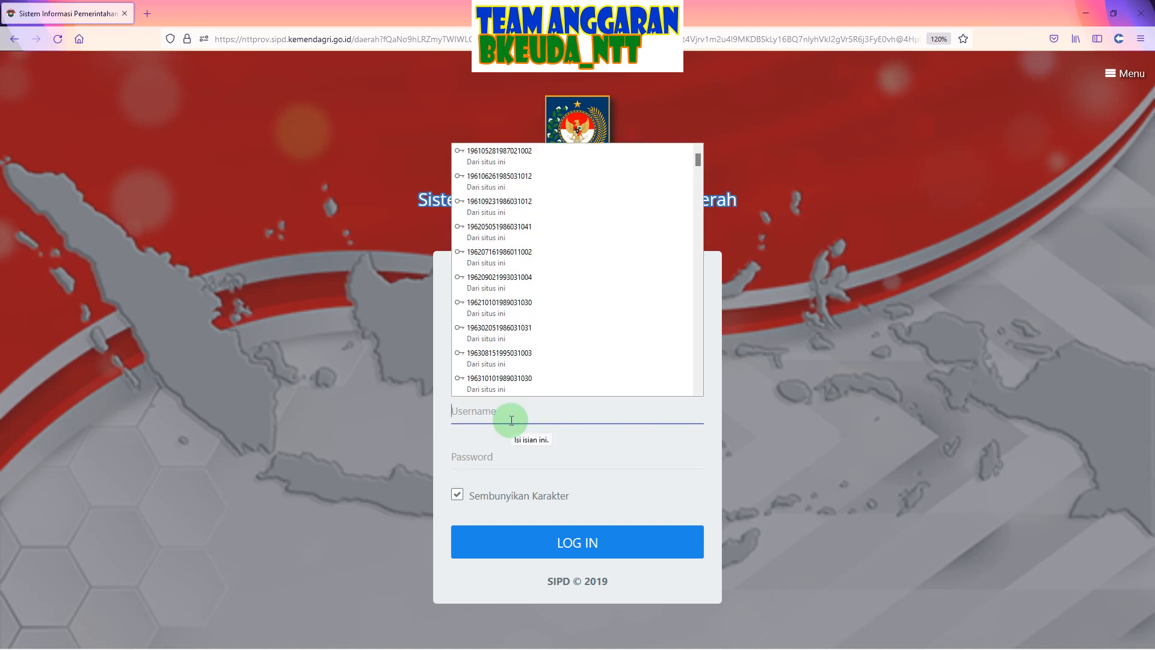
key("ctrl+v")
left_click(411, 412)
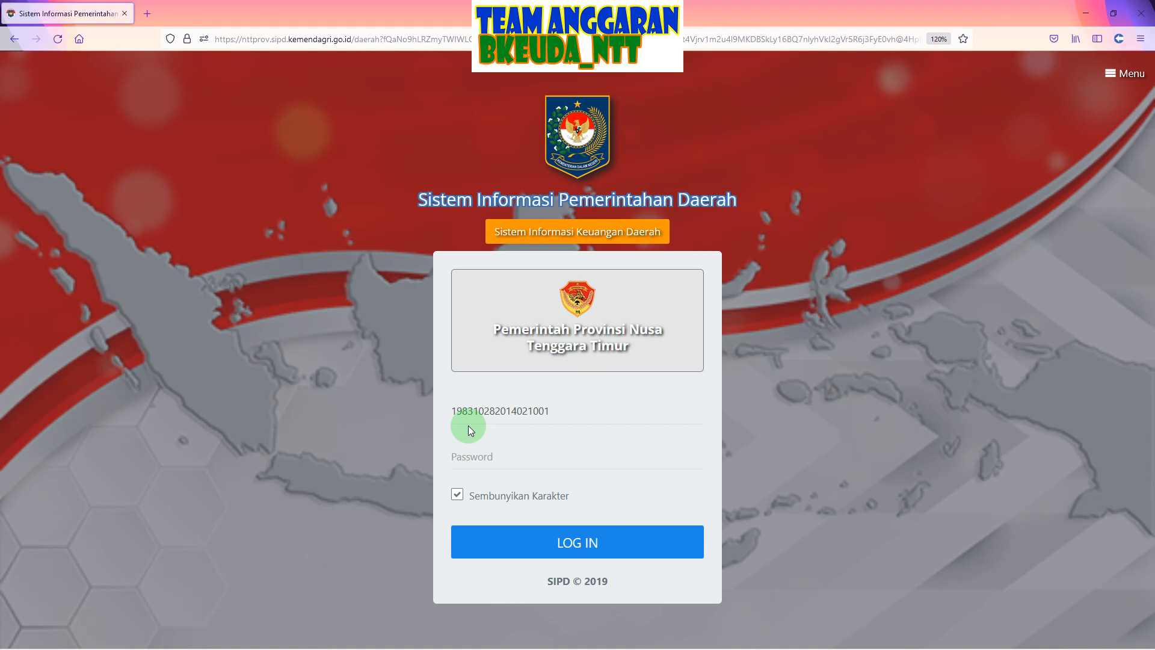
left_click(506, 446)
left_click(384, 415)
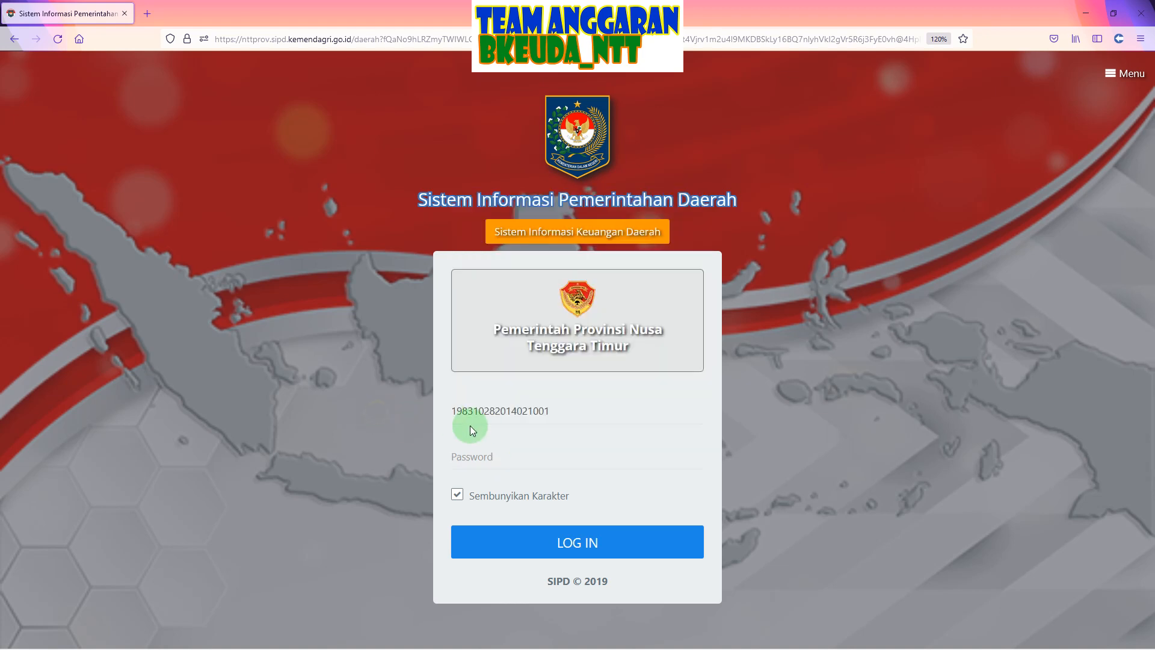
left_click(497, 449)
left_click(28, 440)
left_click(499, 467)
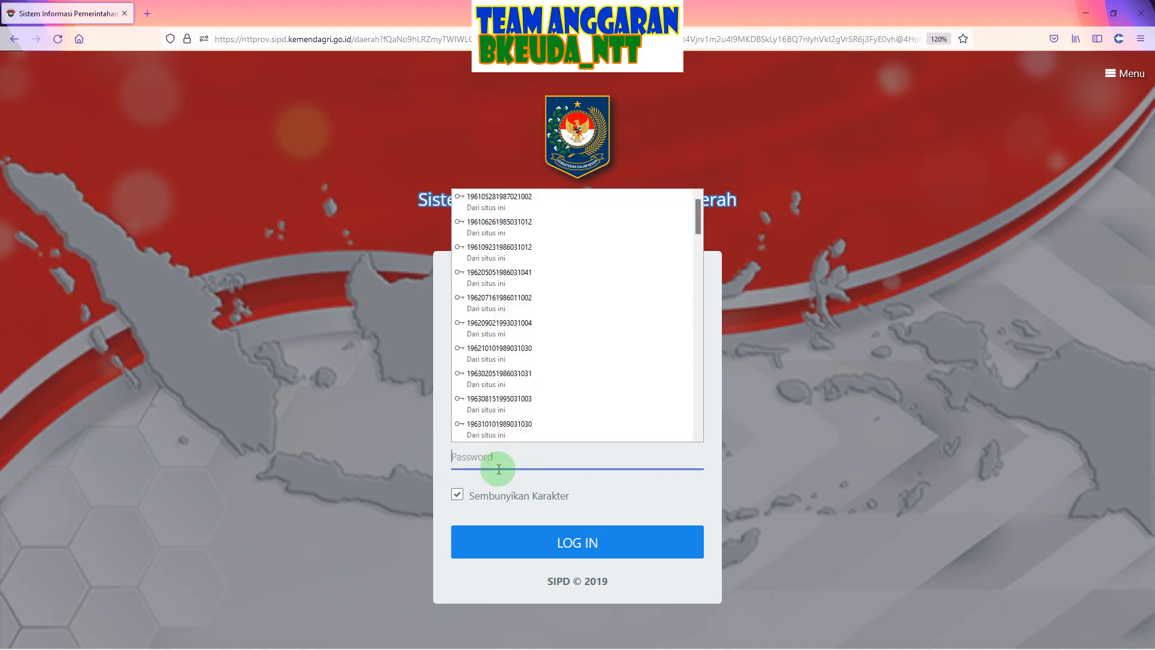
type("•••••••")
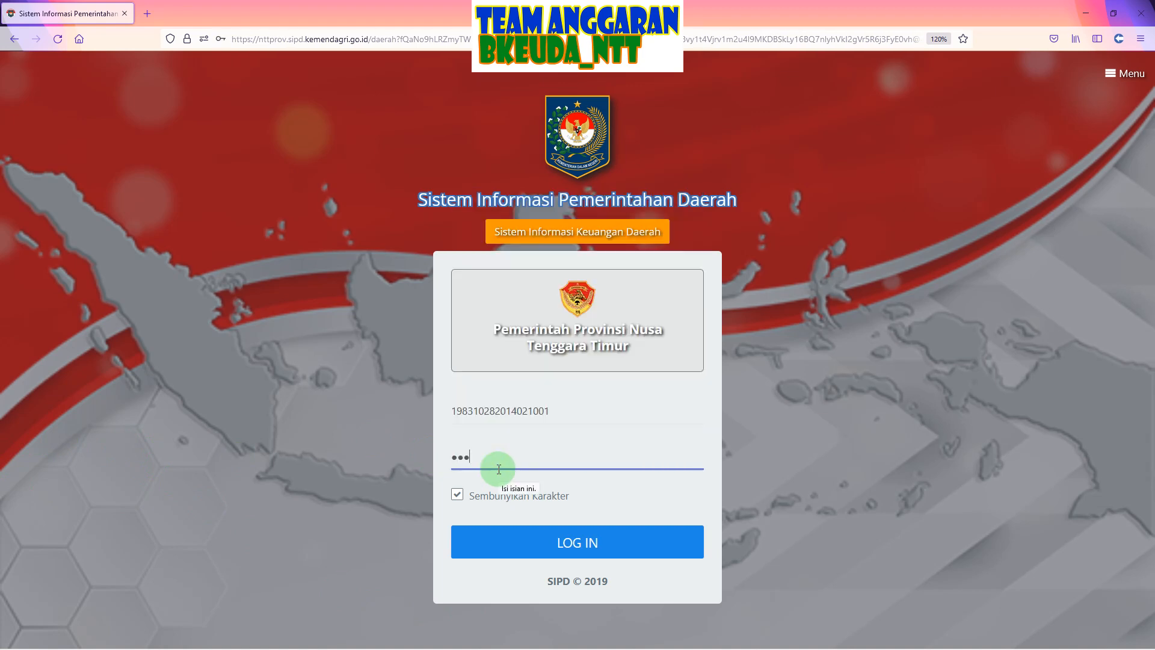
left_click(633, 542)
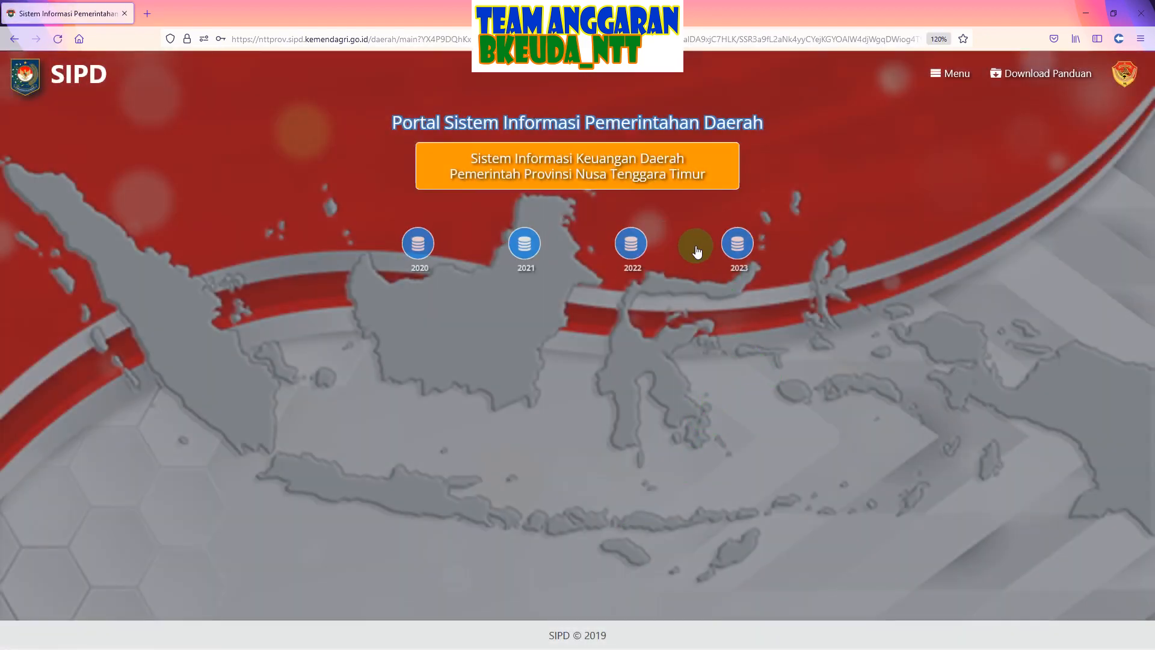
Step: Enter the 2023 budget year and open the Usulan Standar Harga page
left_click(739, 241)
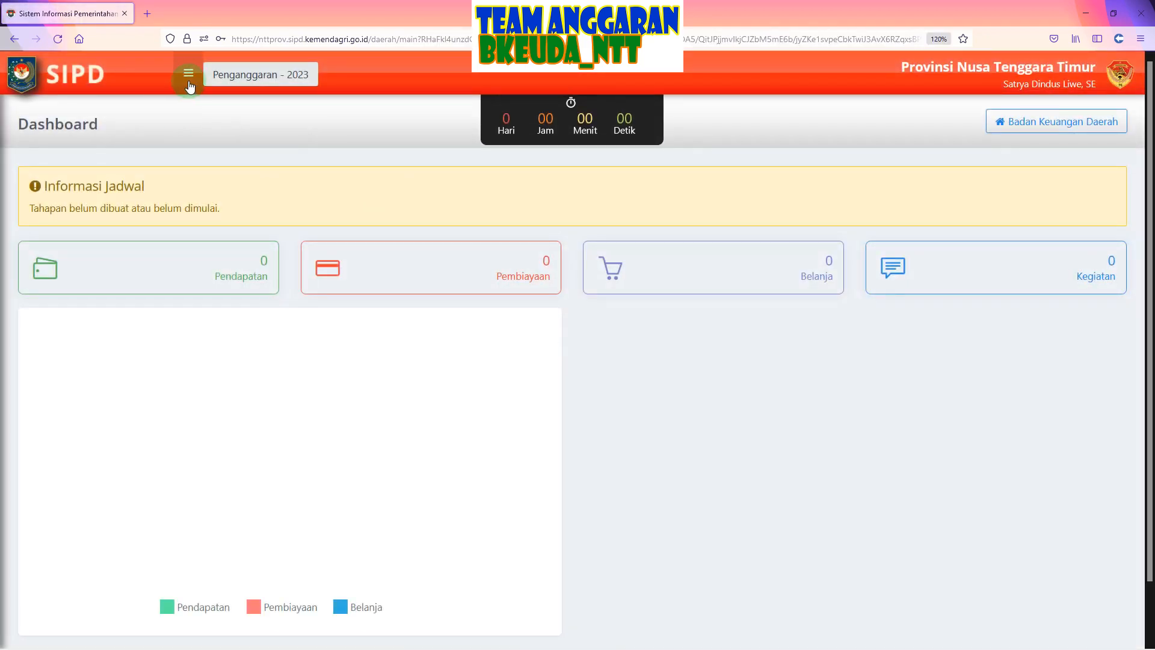
left_click(189, 73)
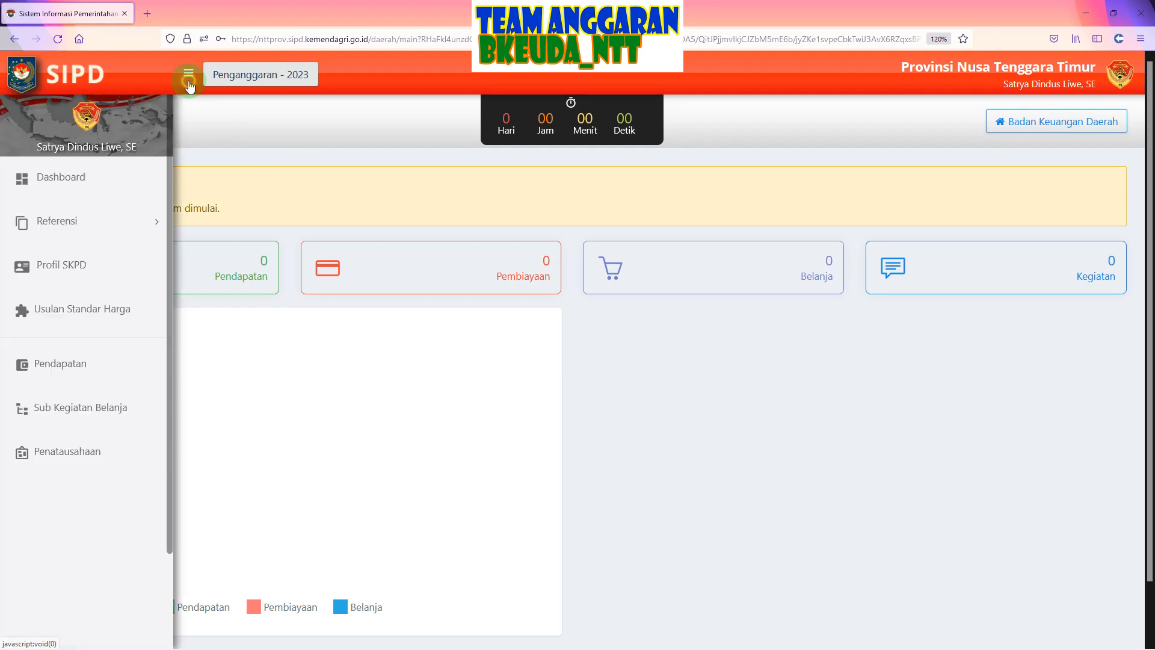
left_click(108, 312)
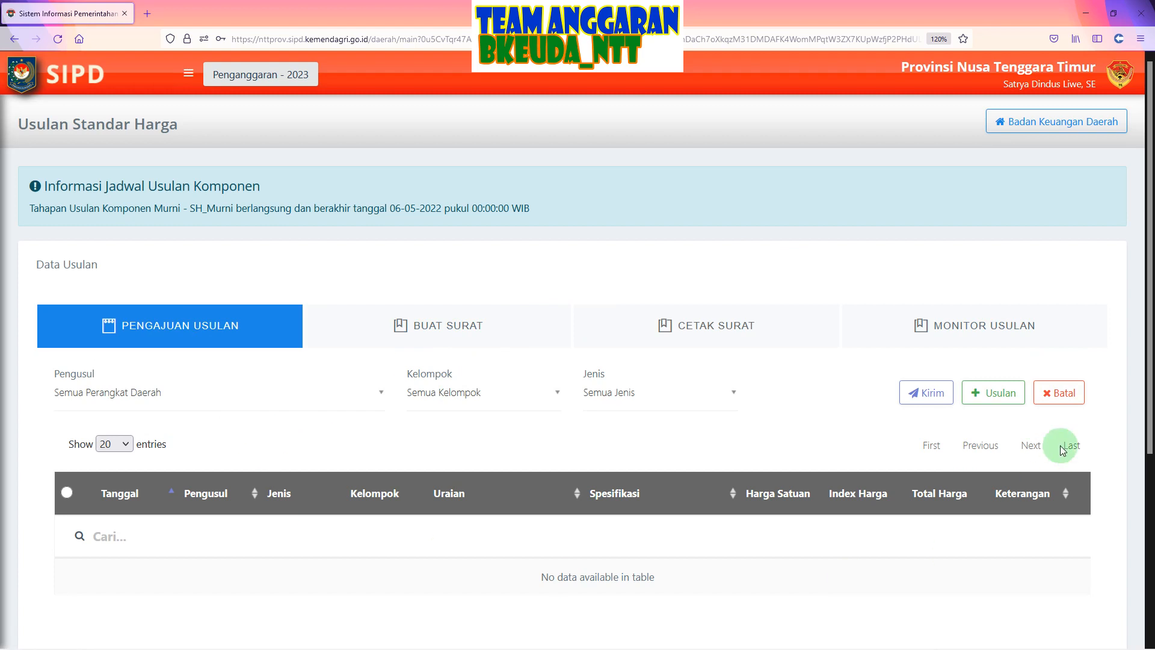
Step: Start a new proposal with Jenis Usulan Standar Harga Baru and Kelompok Barang SSH
scroll(1070, 418, "down", 2)
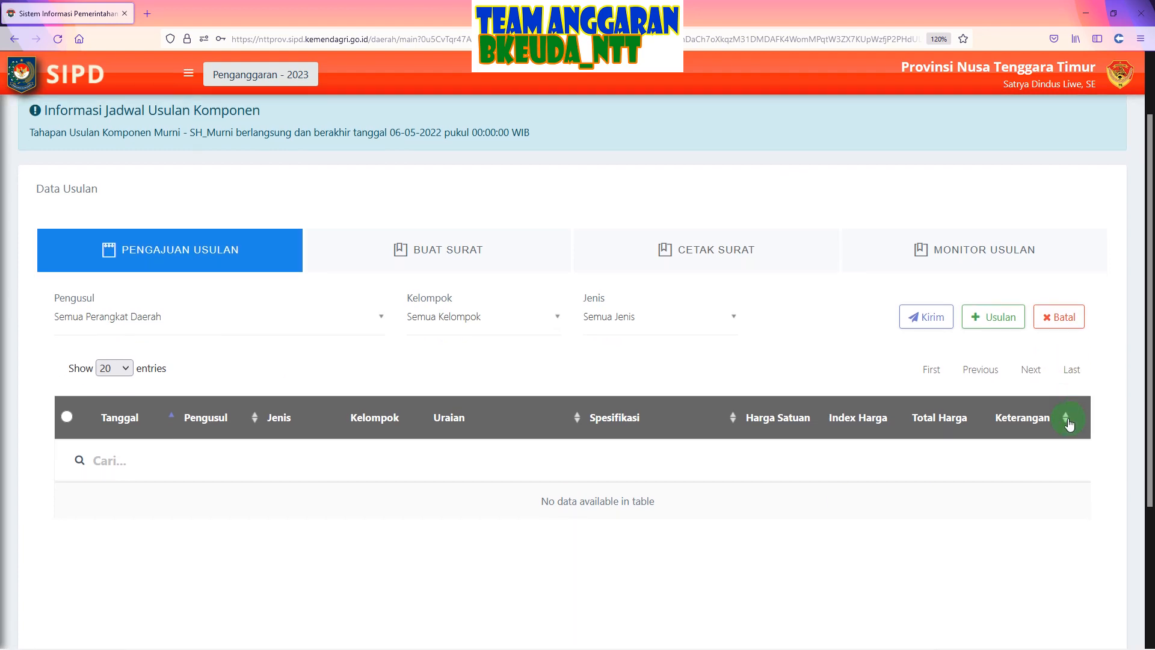
left_click(992, 325)
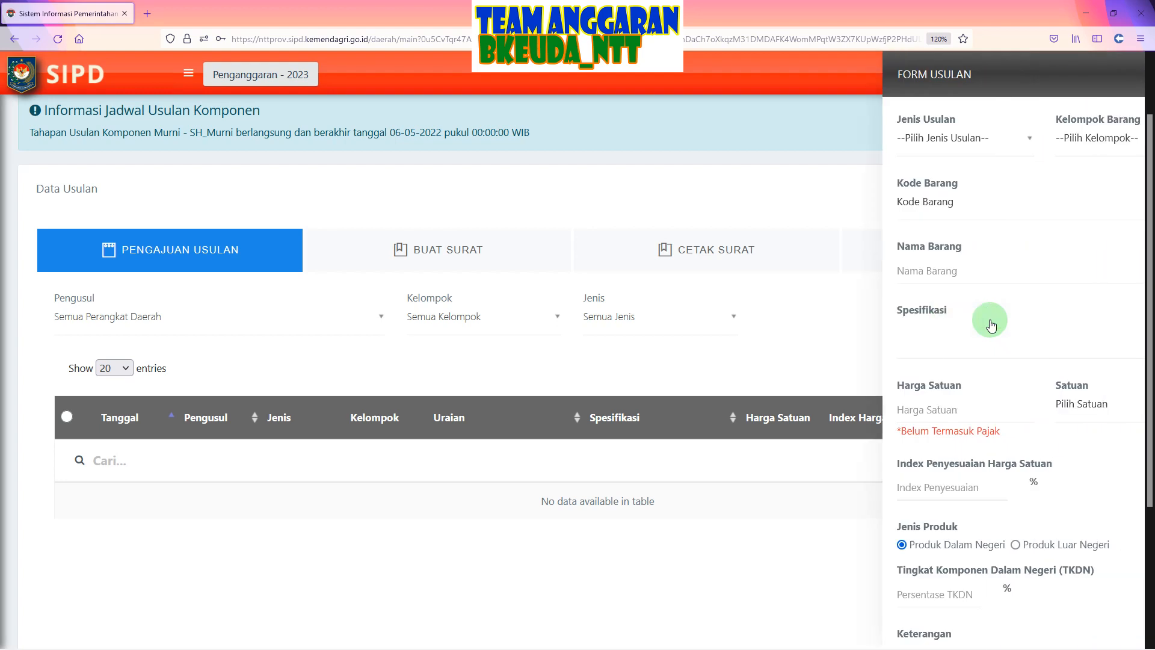
left_click(919, 139)
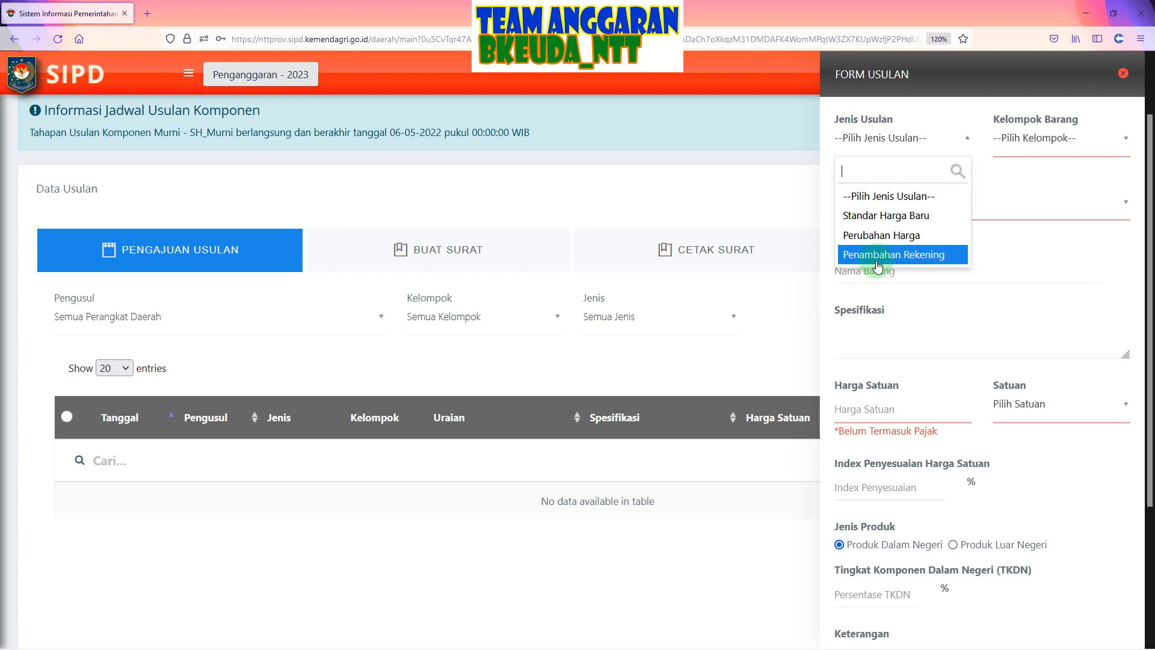
left_click(885, 218)
left_click(1053, 143)
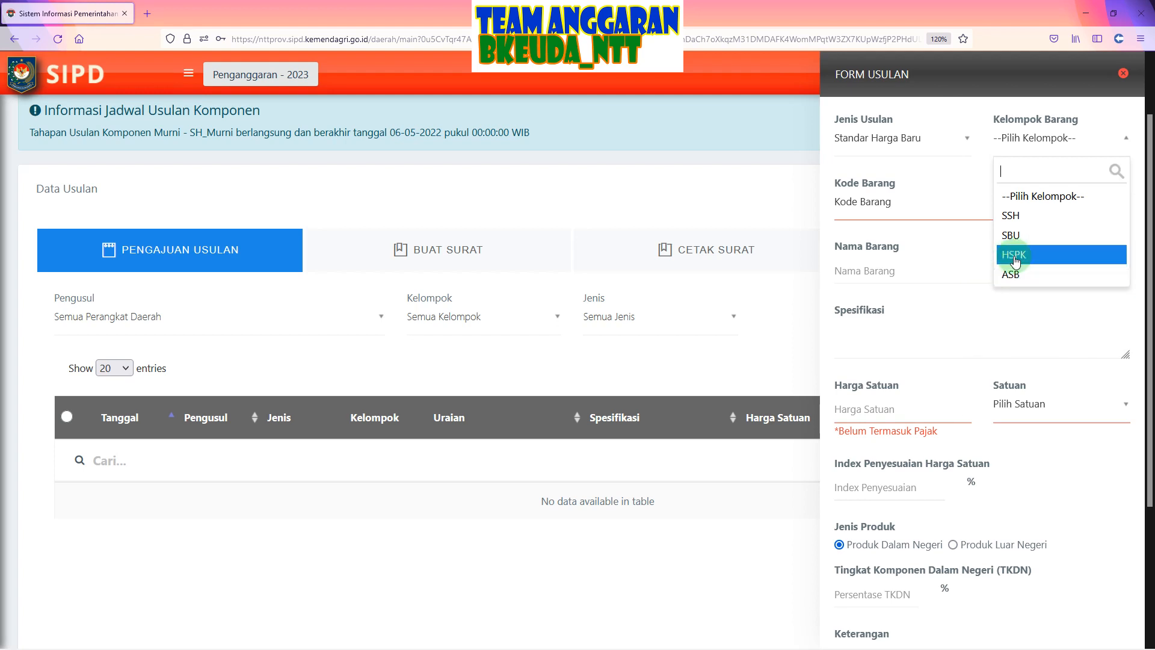
left_click(1019, 218)
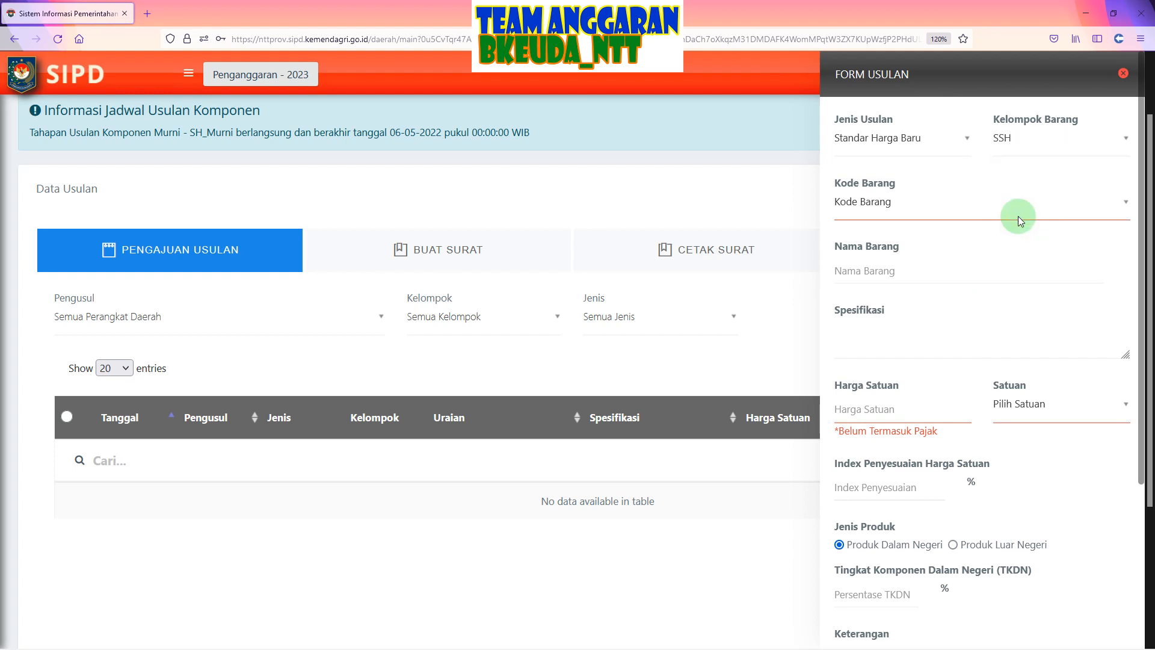
Step: Set the proposal's Kode Barang to 1.3.02.10.01.0003 Komputer Unit Lainnya
left_click(950, 201)
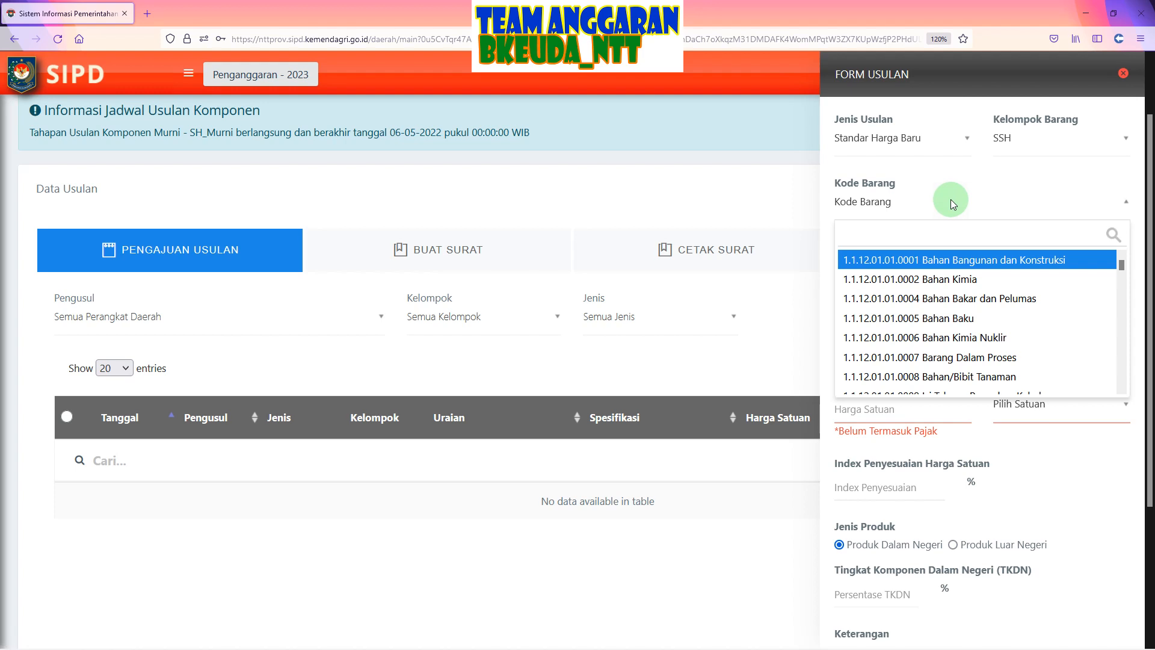
type("kompu")
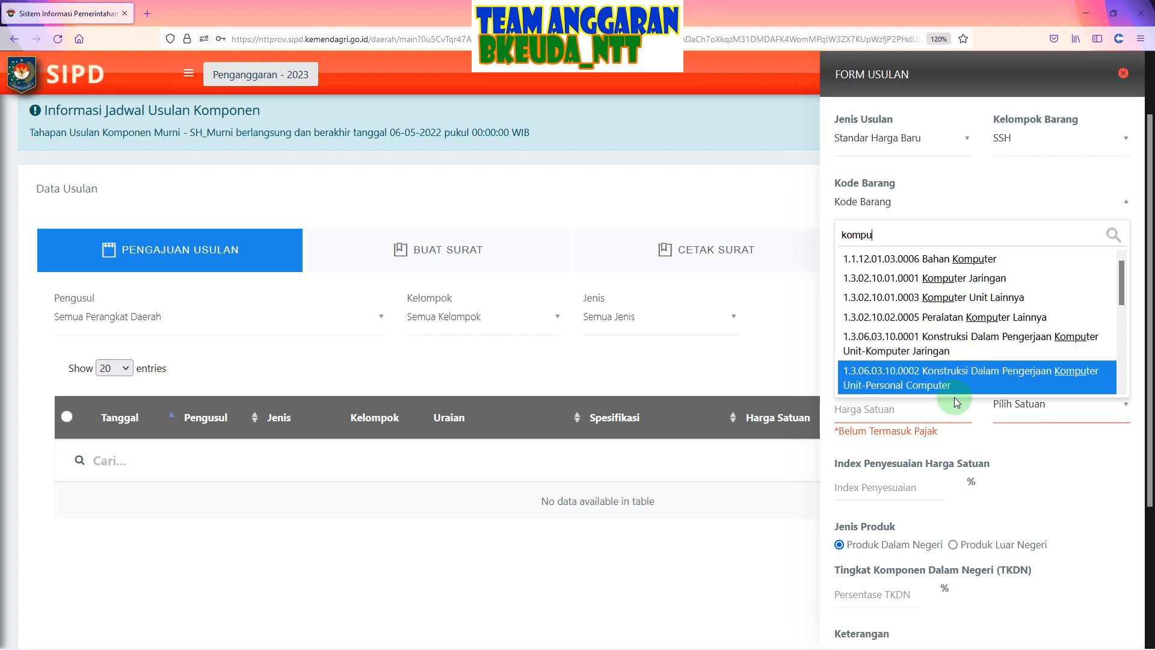
left_click(947, 298)
Step: Enter "Komputer contoh" as the Nama Barang and "core i7 ram 4 gb" as the Spesifikasi
left_click(910, 271)
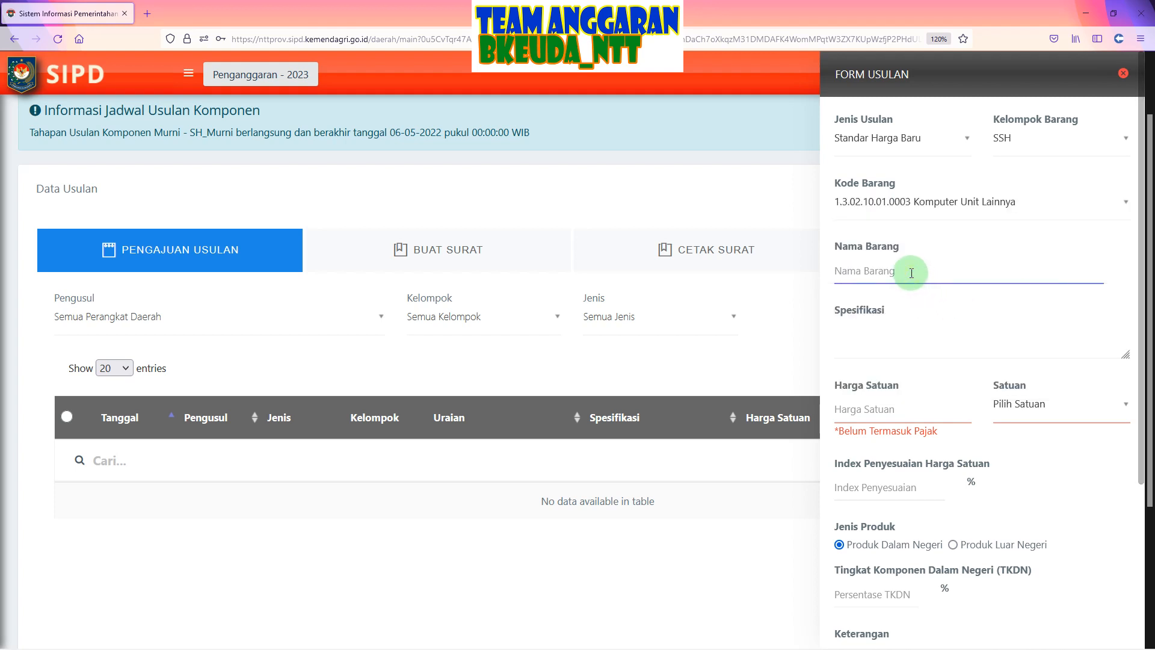
type("Kom")
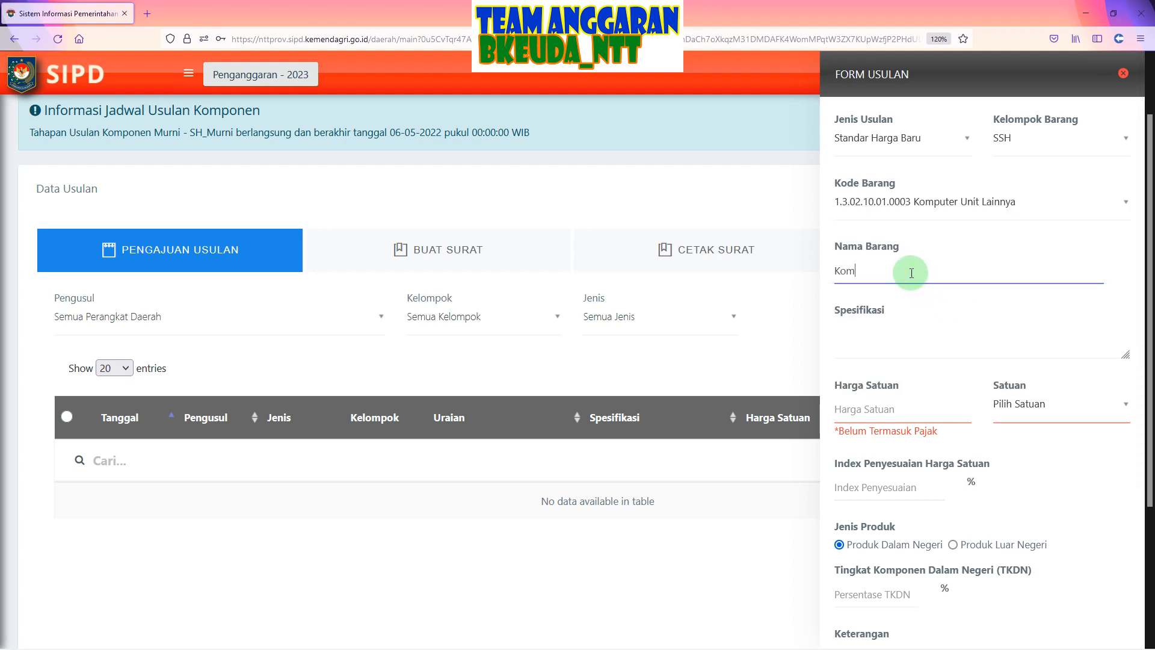
type("puter")
left_click(894, 335)
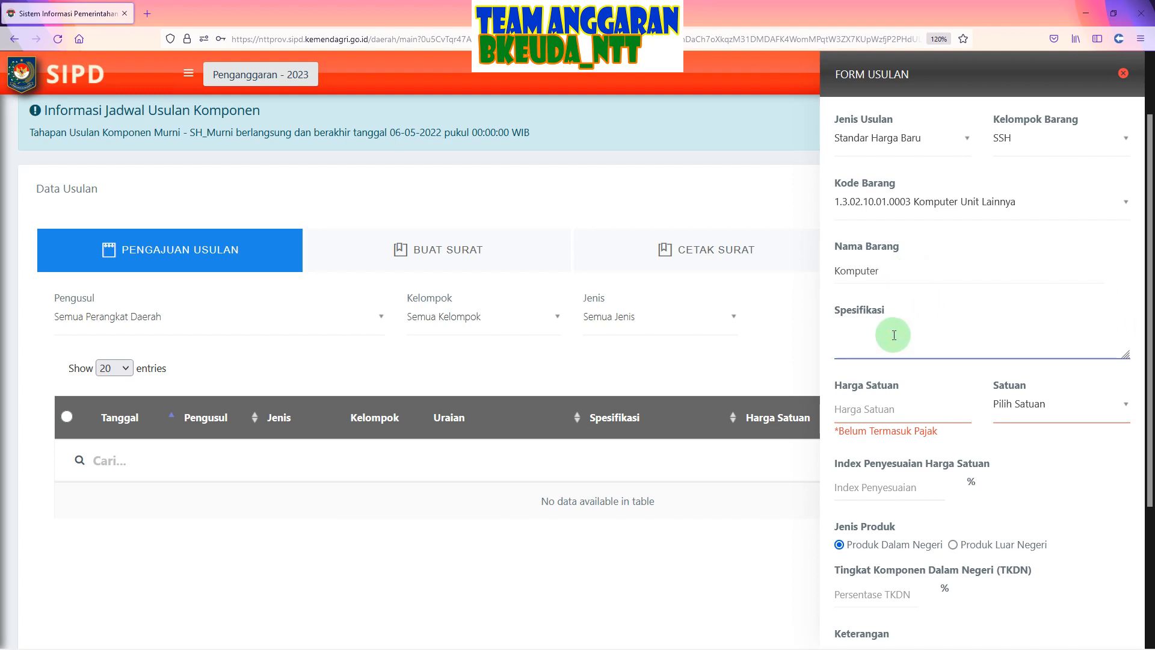
type("core i7 ram 4 gb")
left_click(939, 274)
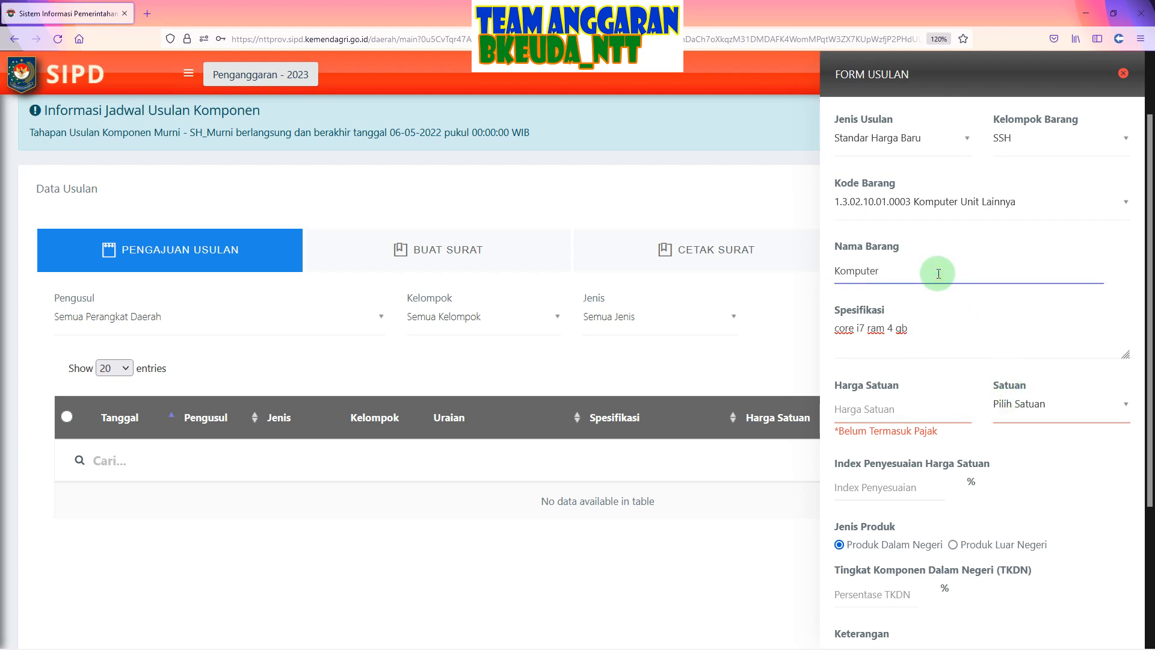
type("contoh")
left_click(1009, 433)
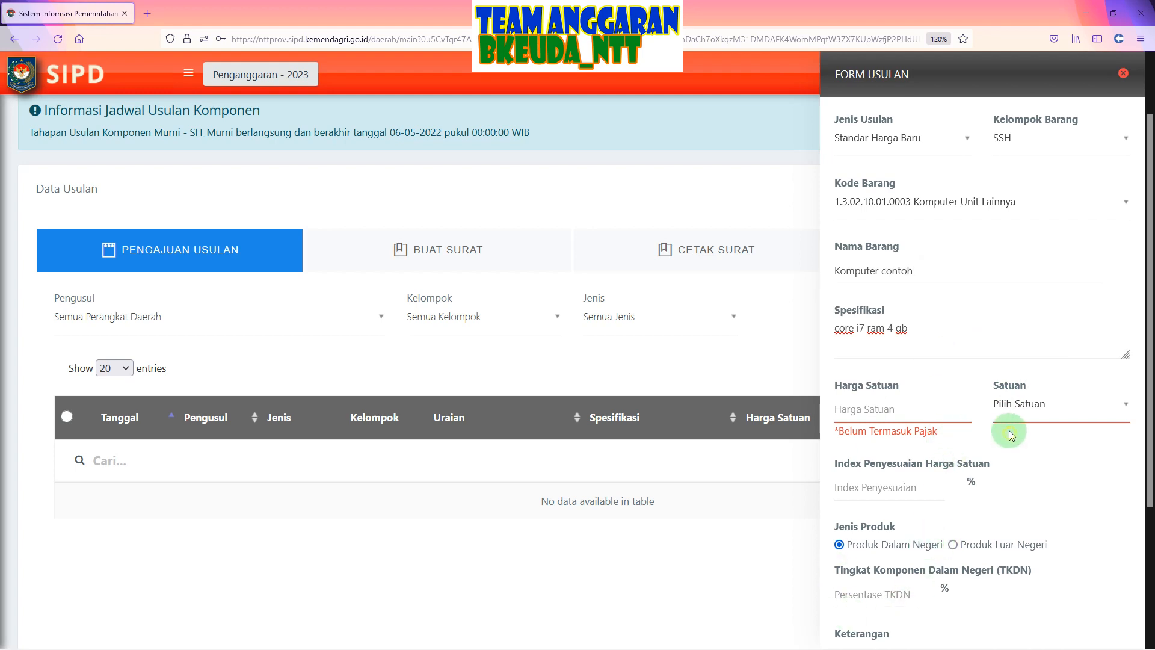
Step: Set the Harga Satuan to 10000000 and the Satuan to Unit
left_click(927, 416)
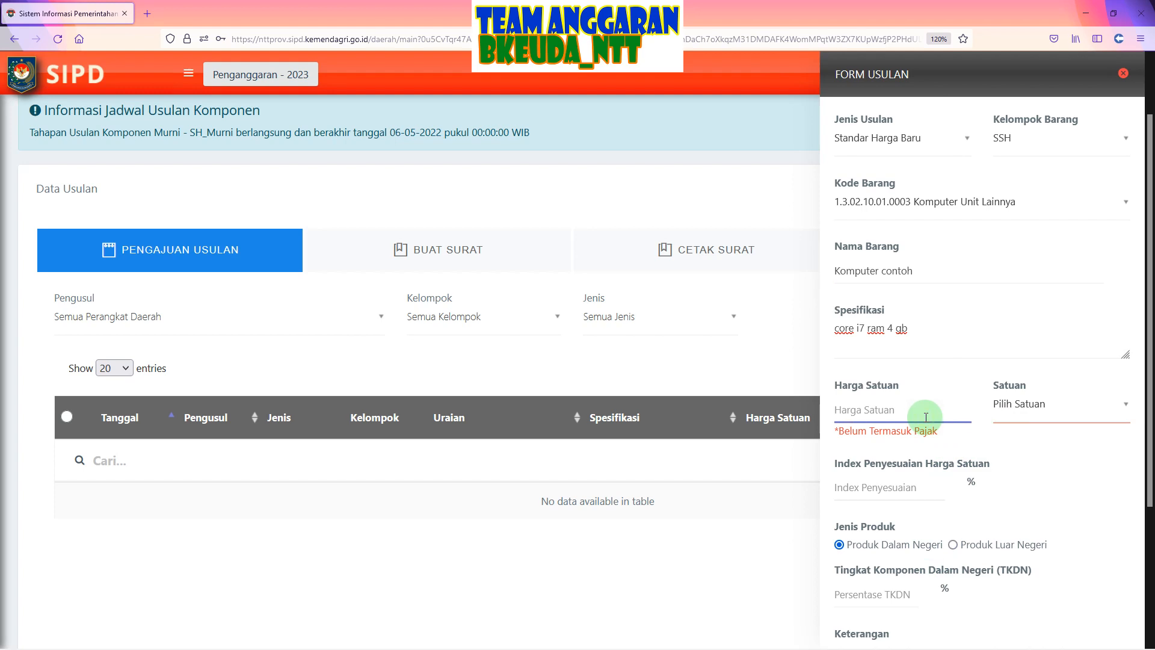
type("10000000")
left_click(1071, 411)
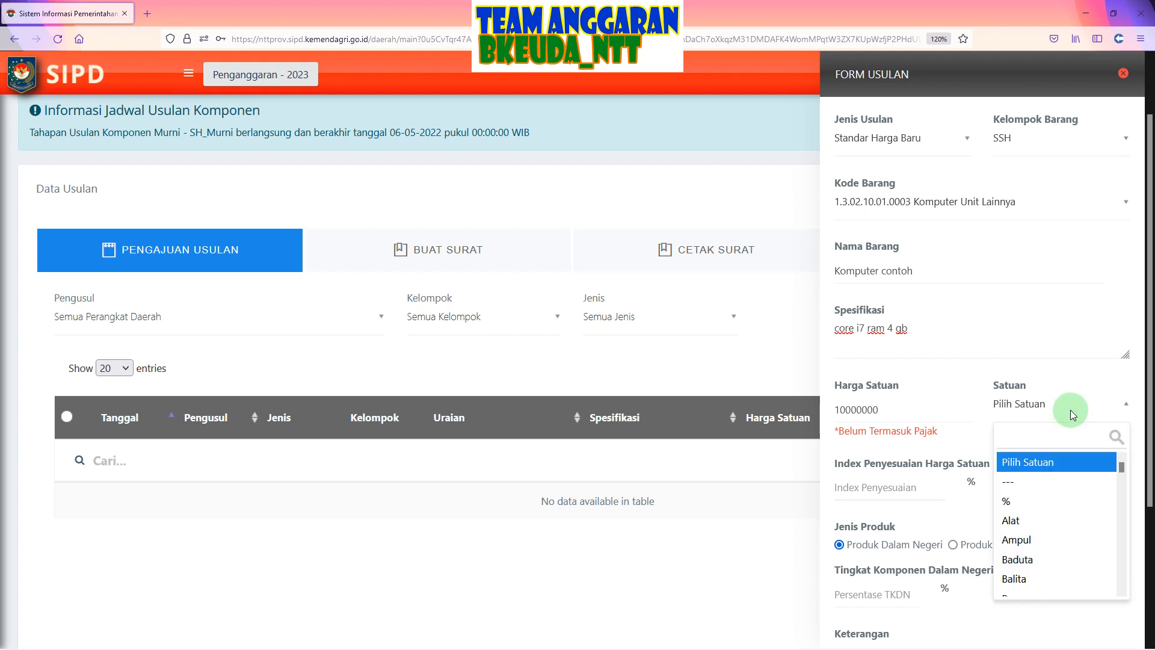
type("unit")
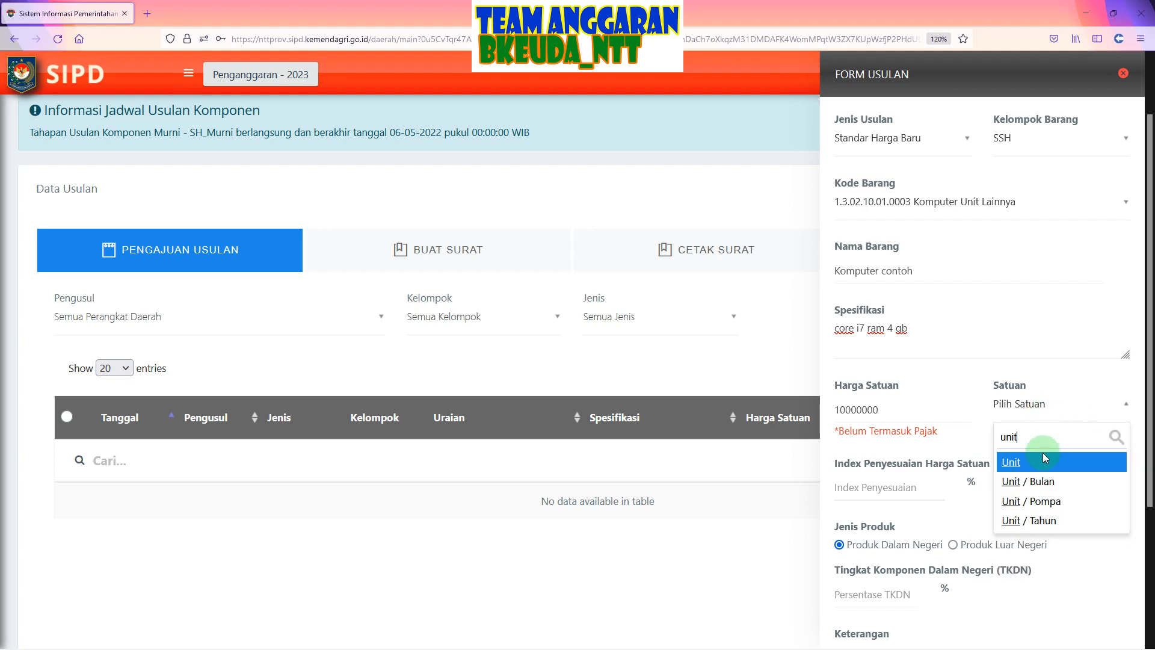
left_click(1044, 461)
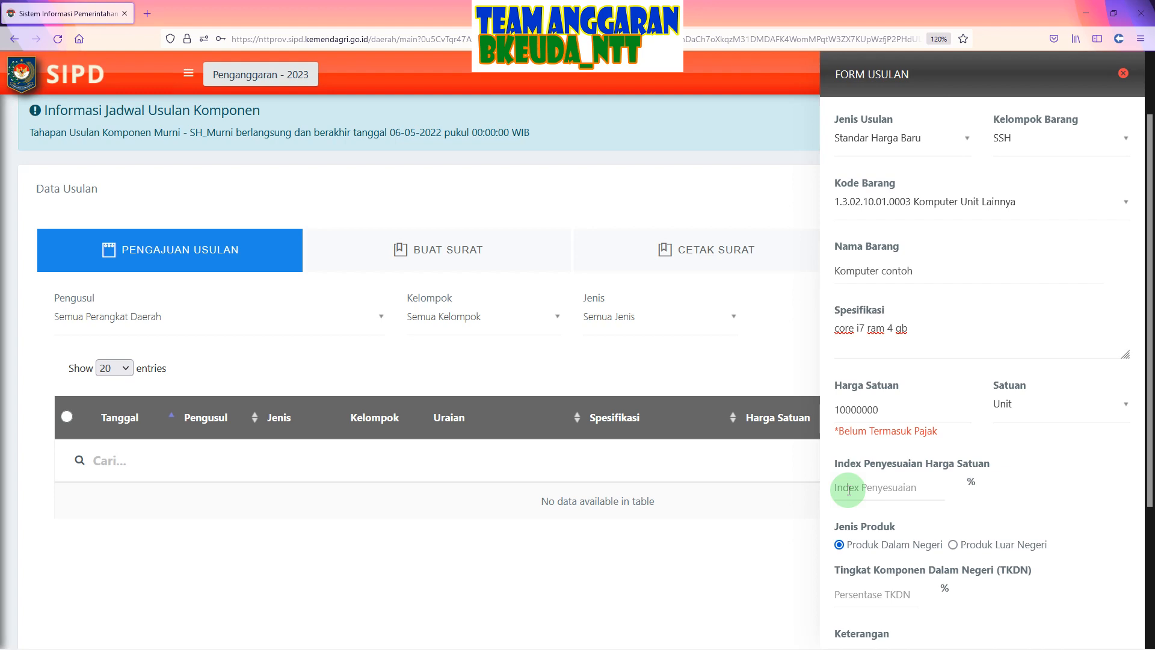
Step: Set the Index Penyesuaian Harga Satuan to 10% and the domestic component level (TKDN) to 50%
left_click(849, 490)
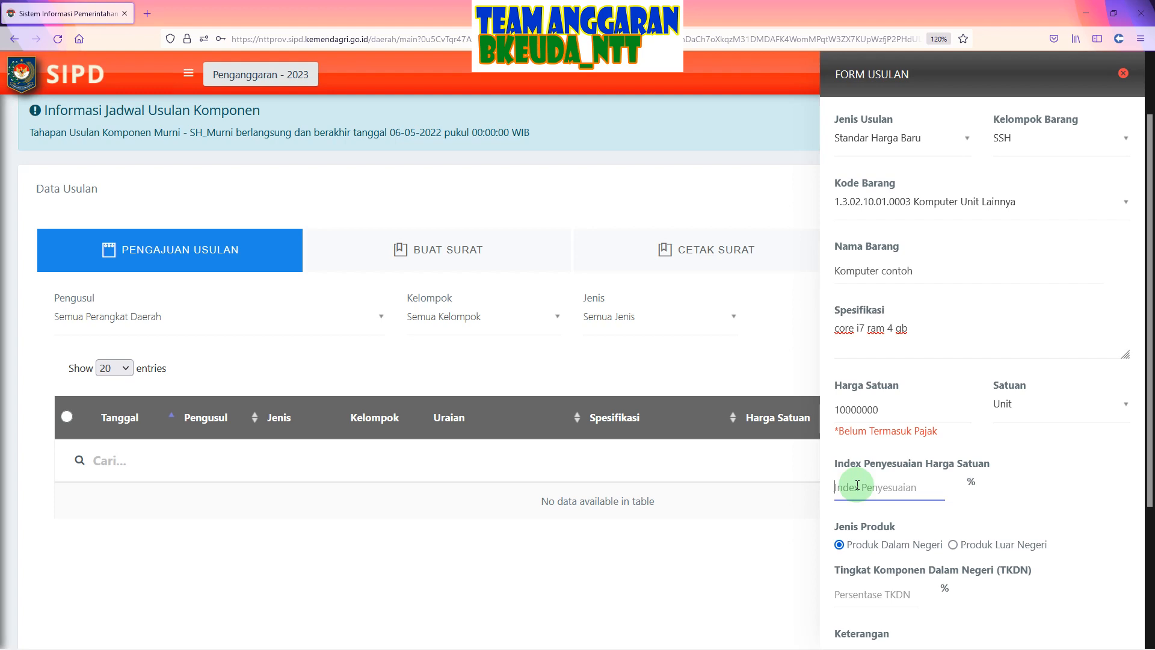
type("10")
left_click(1042, 461)
scroll(1006, 456, "down", 2)
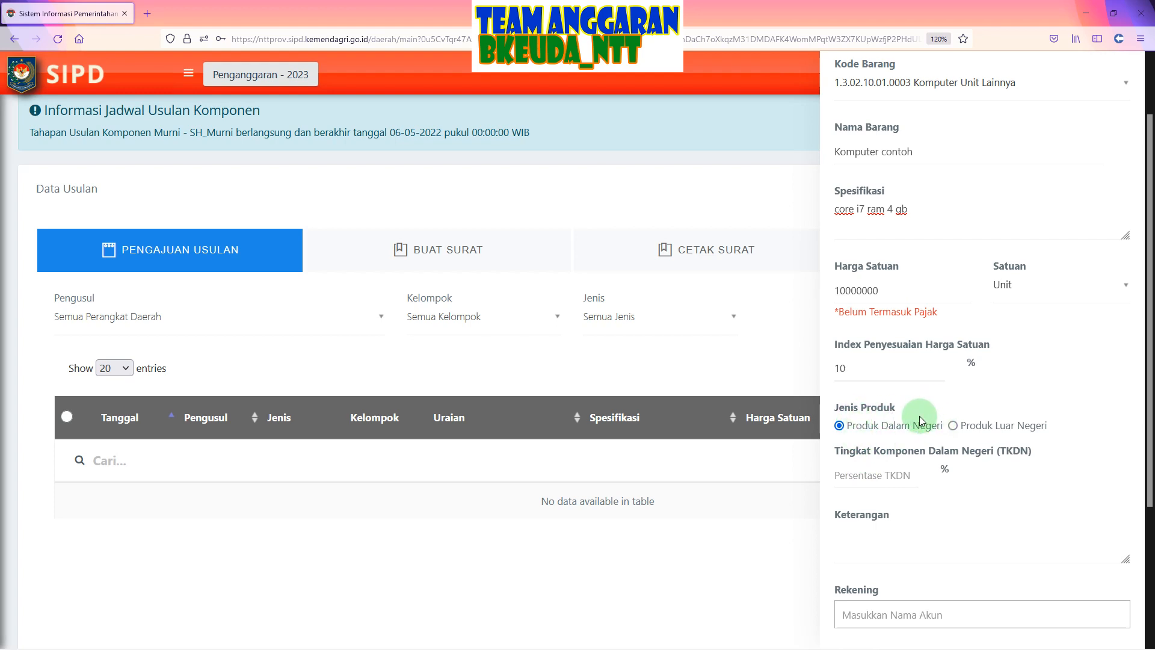
left_click(890, 475)
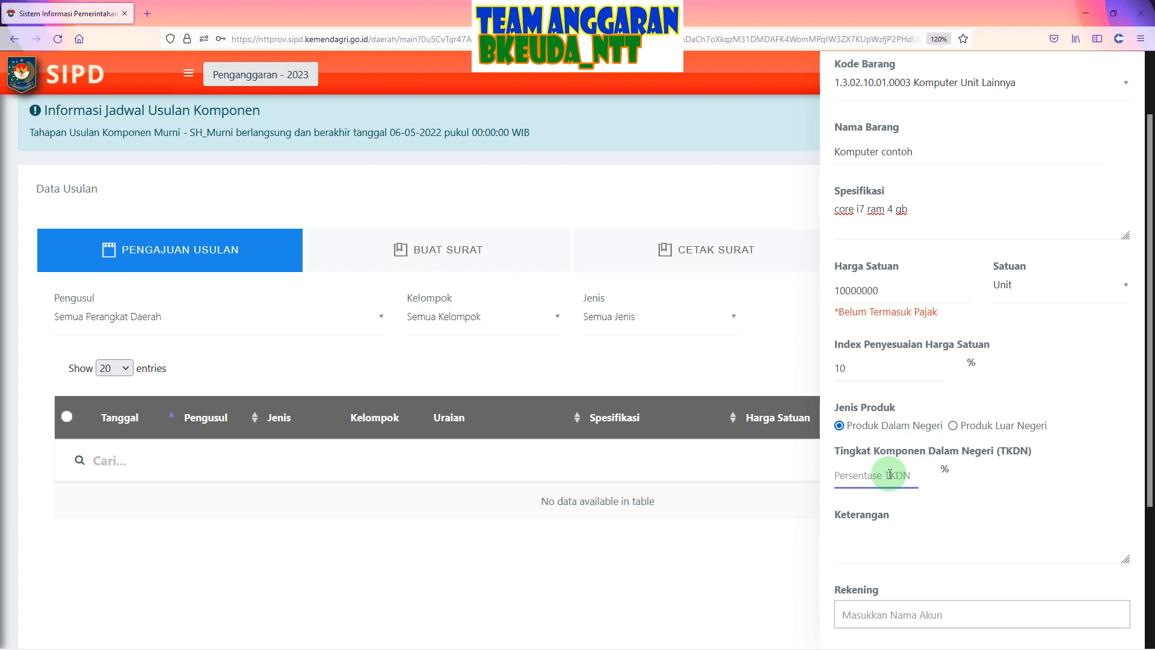
type("100")
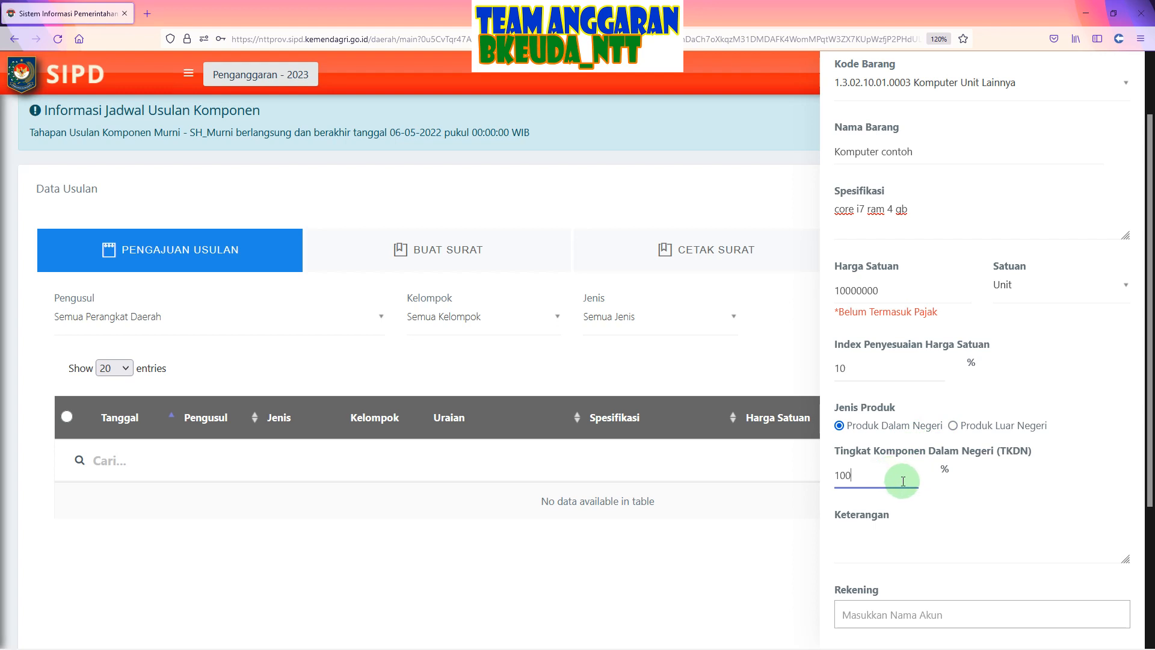
left_click_drag(890, 475, 831, 479)
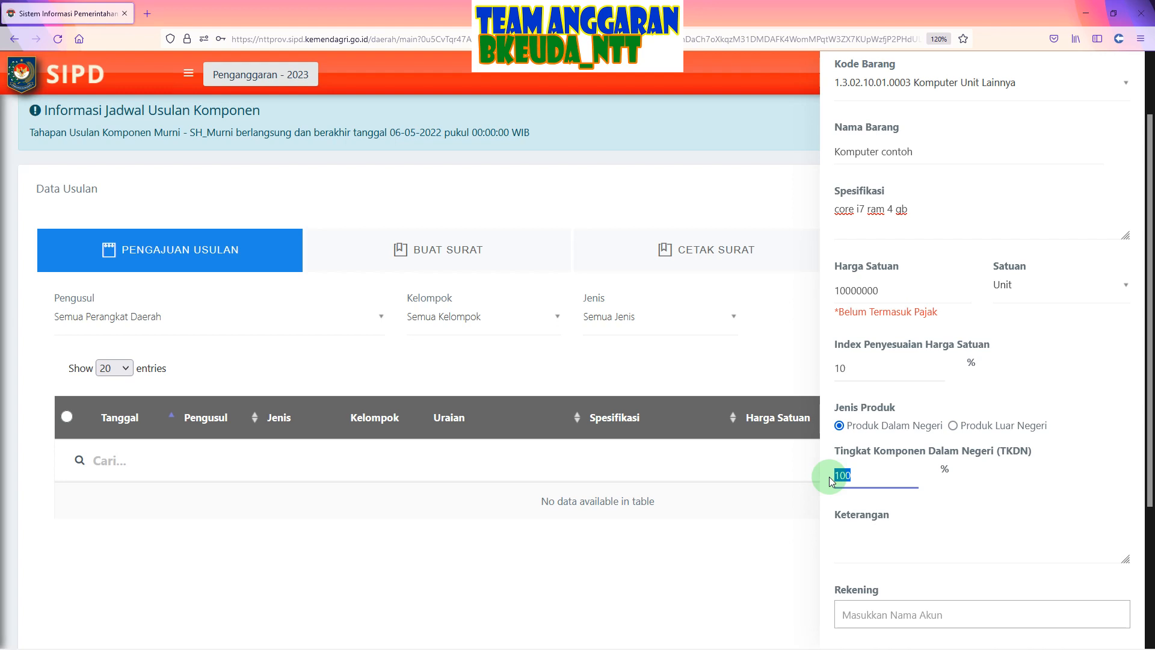
type("50")
Step: Add the Rekening 5.2.02.10.01.0003 Belanja Modal Komputer Unit Lainnya to the proposal, leaving Keterangan empty
scroll(902, 497, "down", 2)
left_click(865, 436)
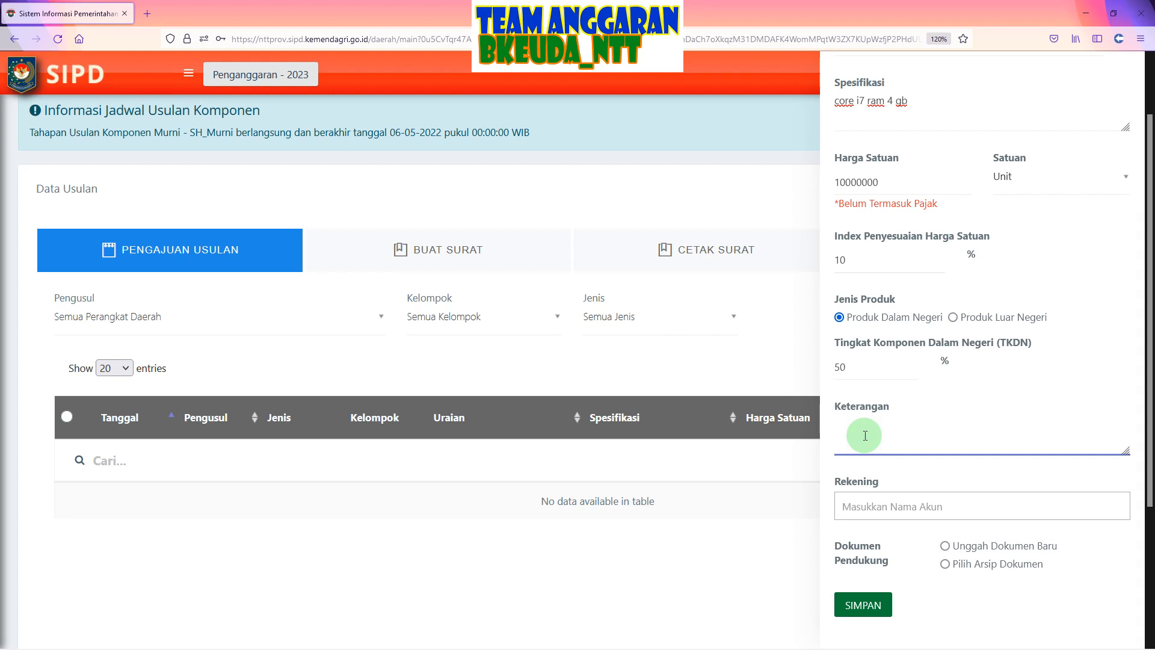
left_click(861, 506)
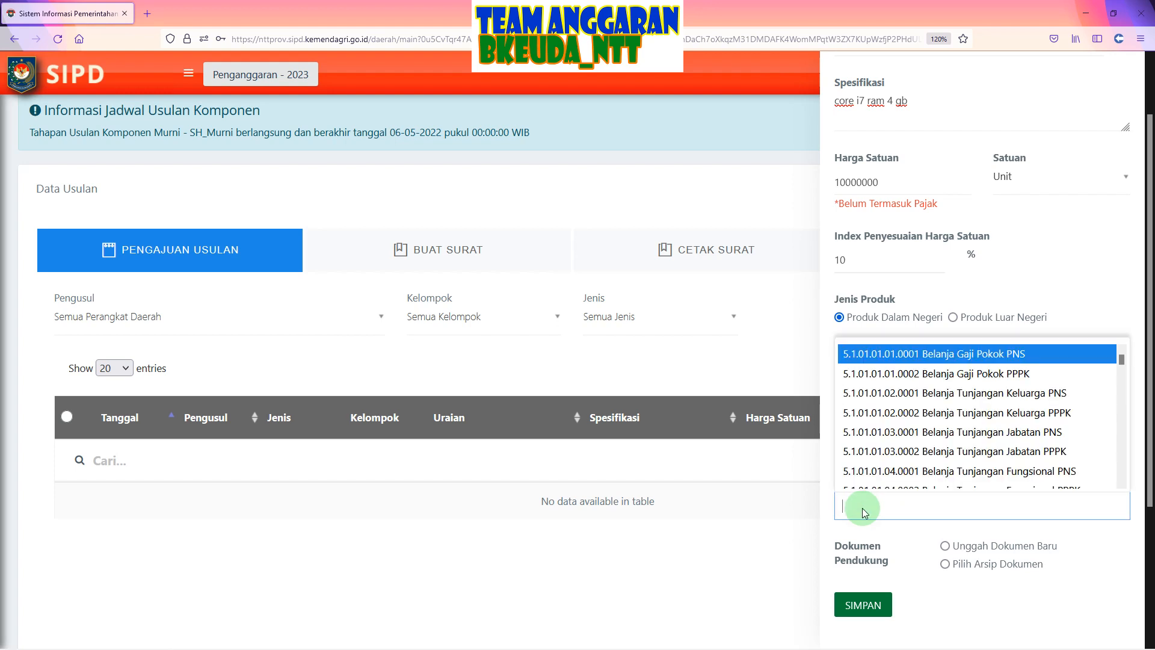
type("kompu")
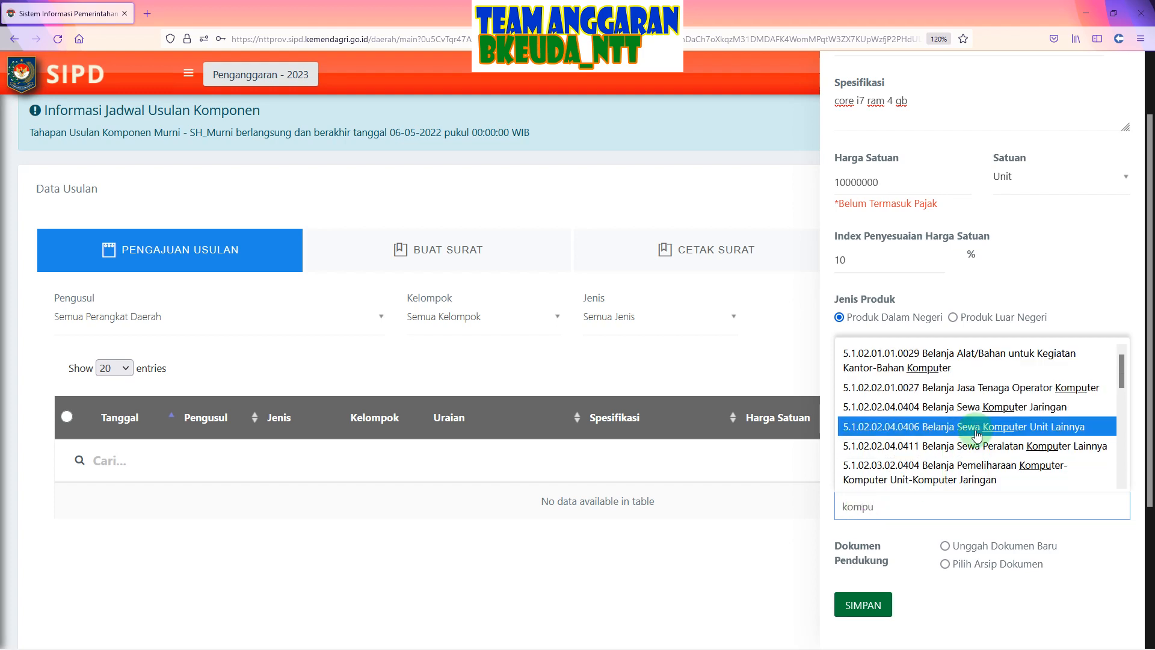
scroll(987, 430, "down", 5)
scroll(990, 439, "down", 5)
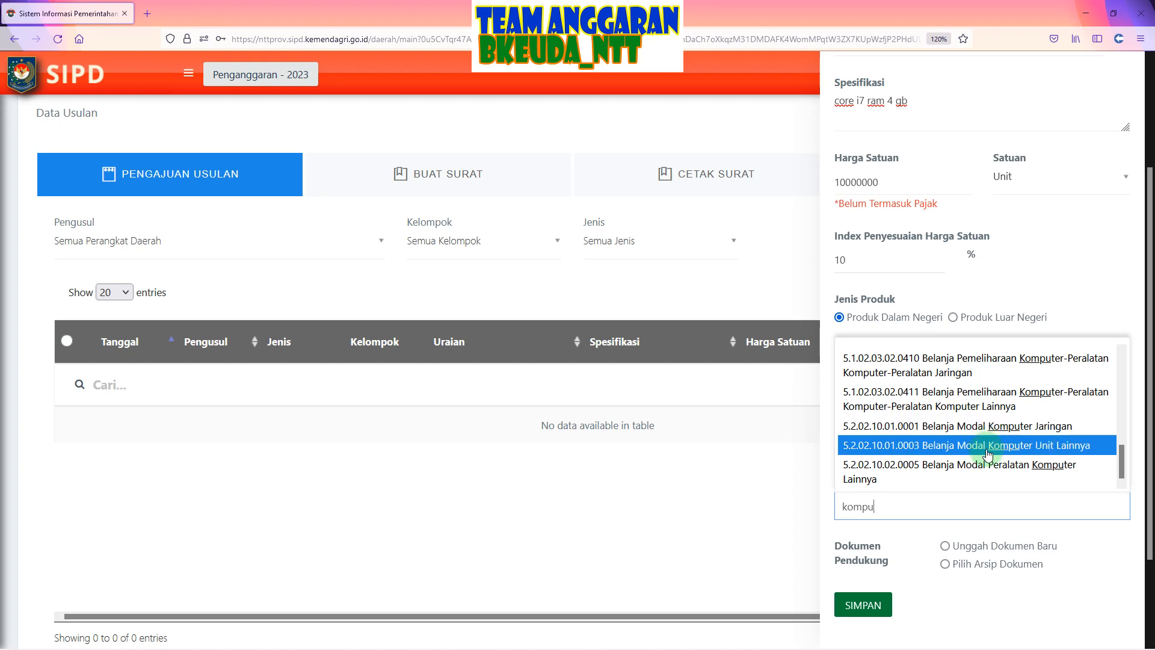
left_click(988, 445)
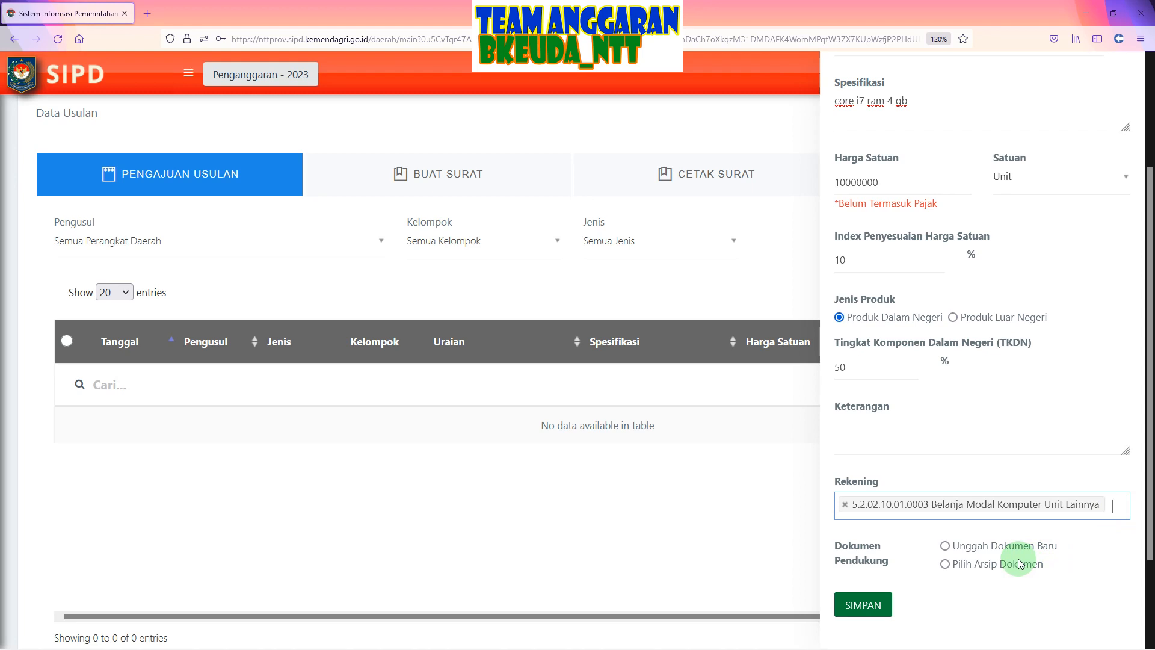
Step: Choose to upload new supporting documents and set the first document's type to Survei Pasar
left_click(949, 549)
scroll(947, 545, "down", 2)
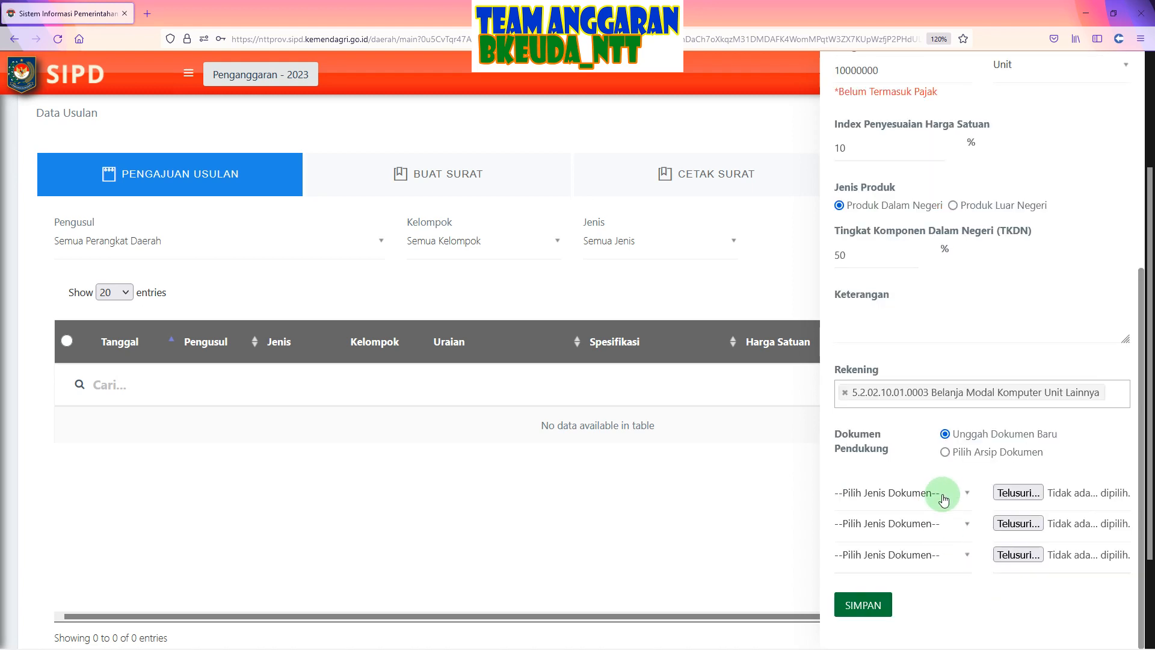
left_click(943, 497)
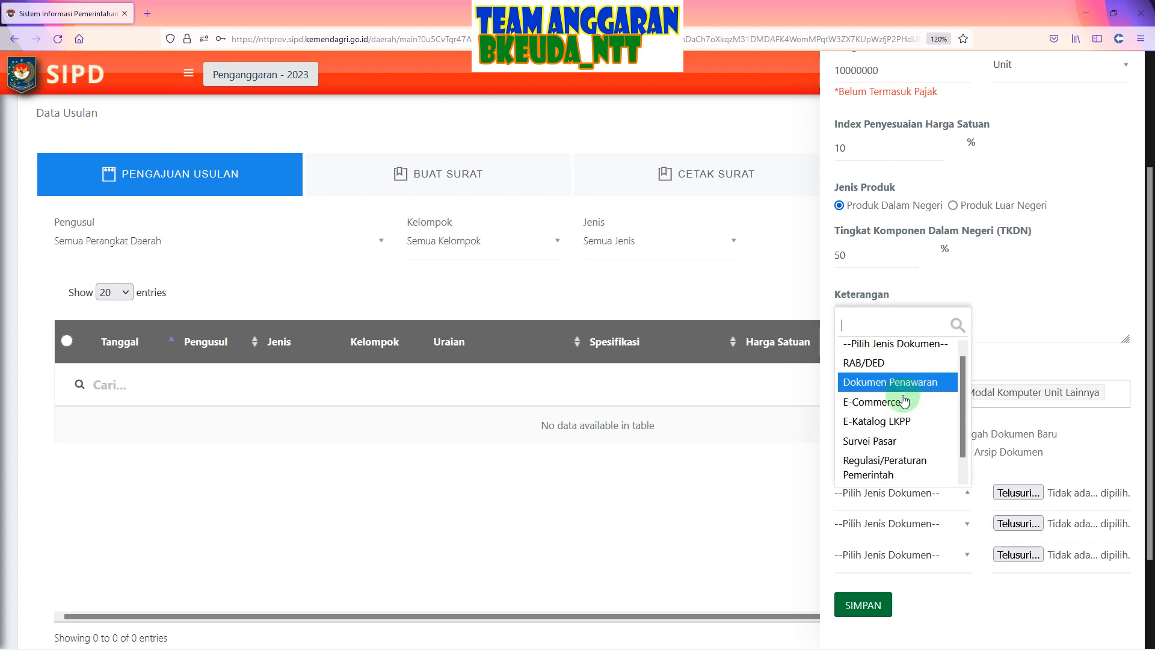
left_click(895, 446)
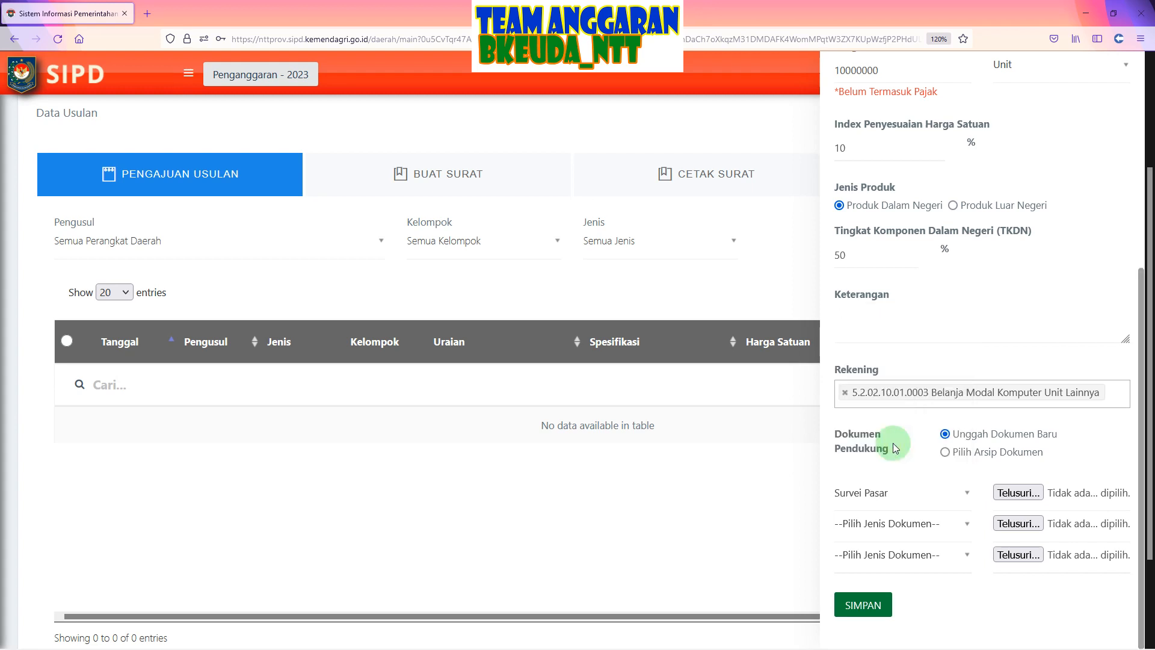
Step: Attach the PDF file 1 from the USULAN folder in Documents as the first supporting document
left_click(1017, 493)
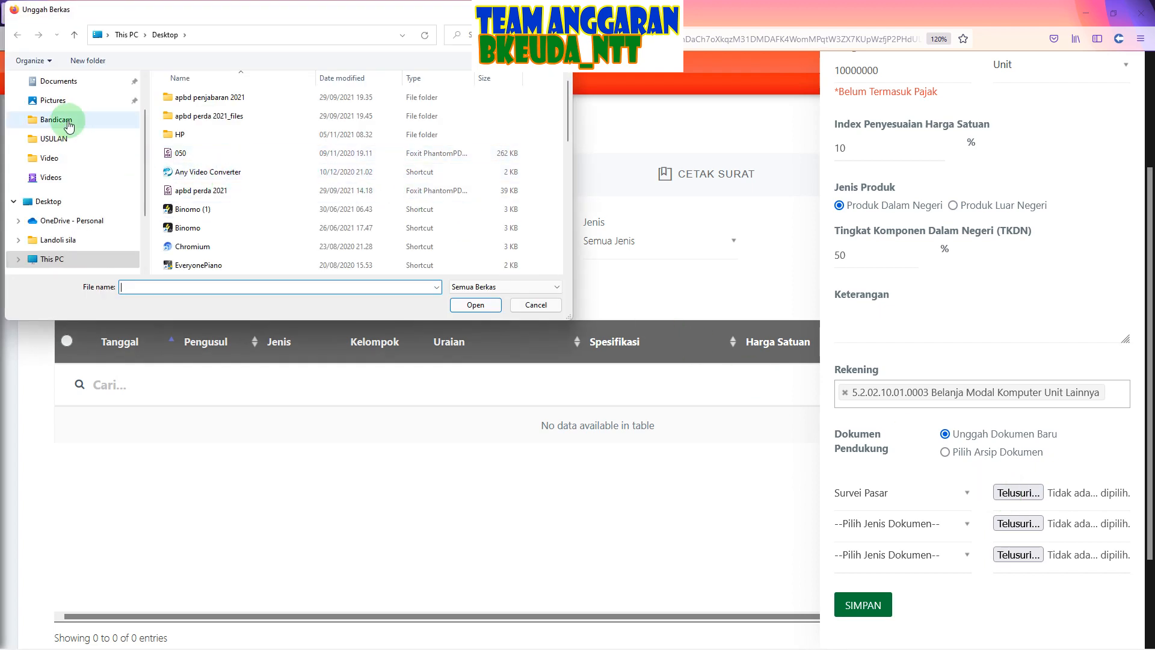
scroll(73, 119, "up", 1)
left_click(63, 101)
scroll(386, 194, "down", 5)
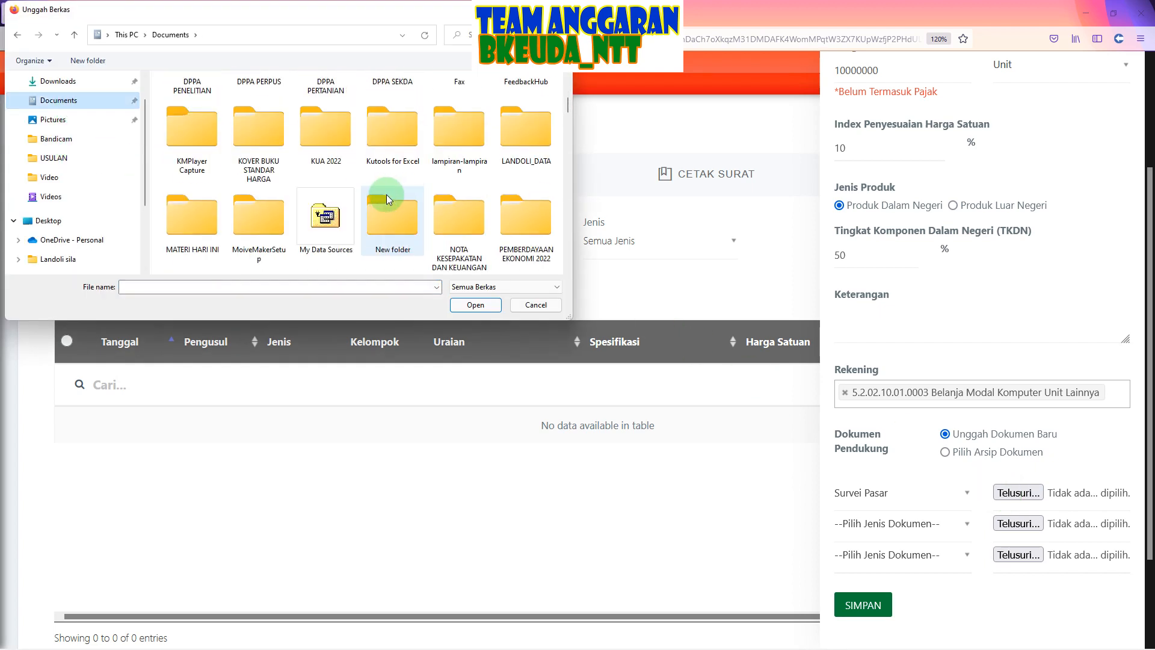
scroll(414, 192, "down", 5)
scroll(404, 216, "up", 6)
left_click(353, 191)
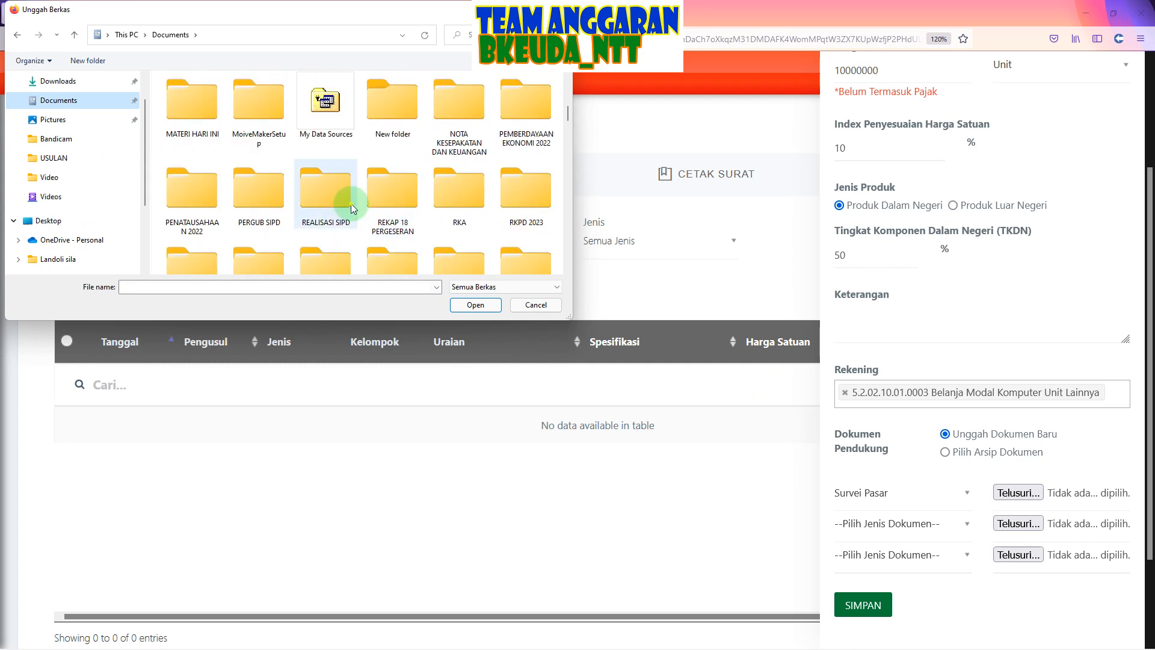
scroll(351, 190, "down", 3)
double_click(380, 113)
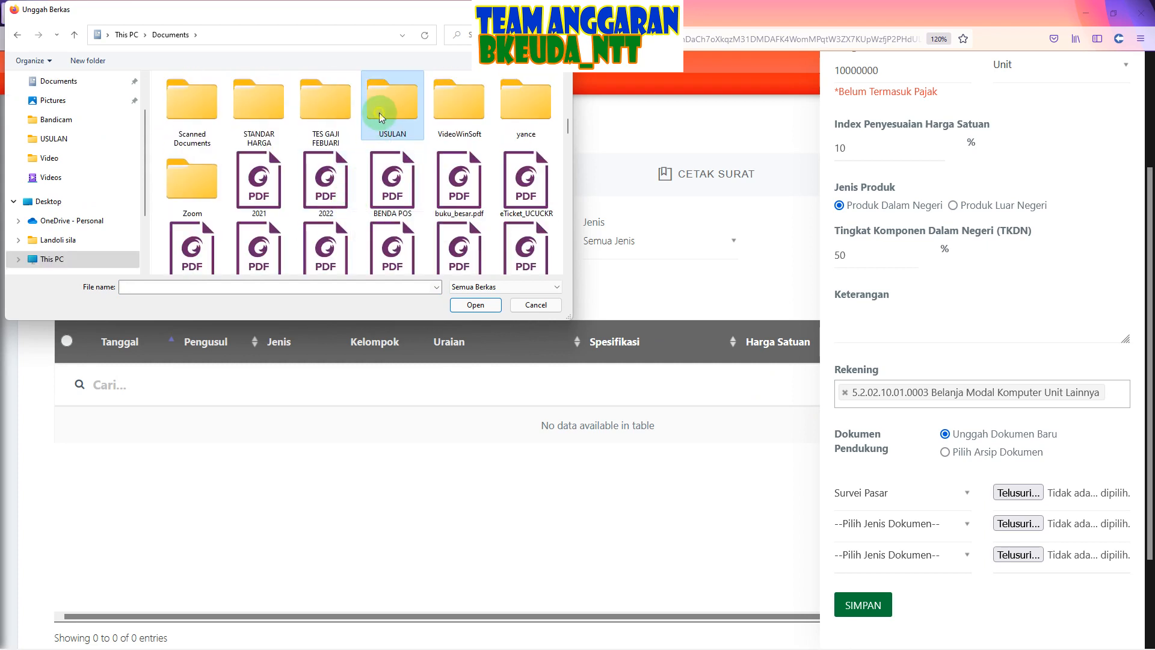
left_click(219, 97)
left_click(475, 304)
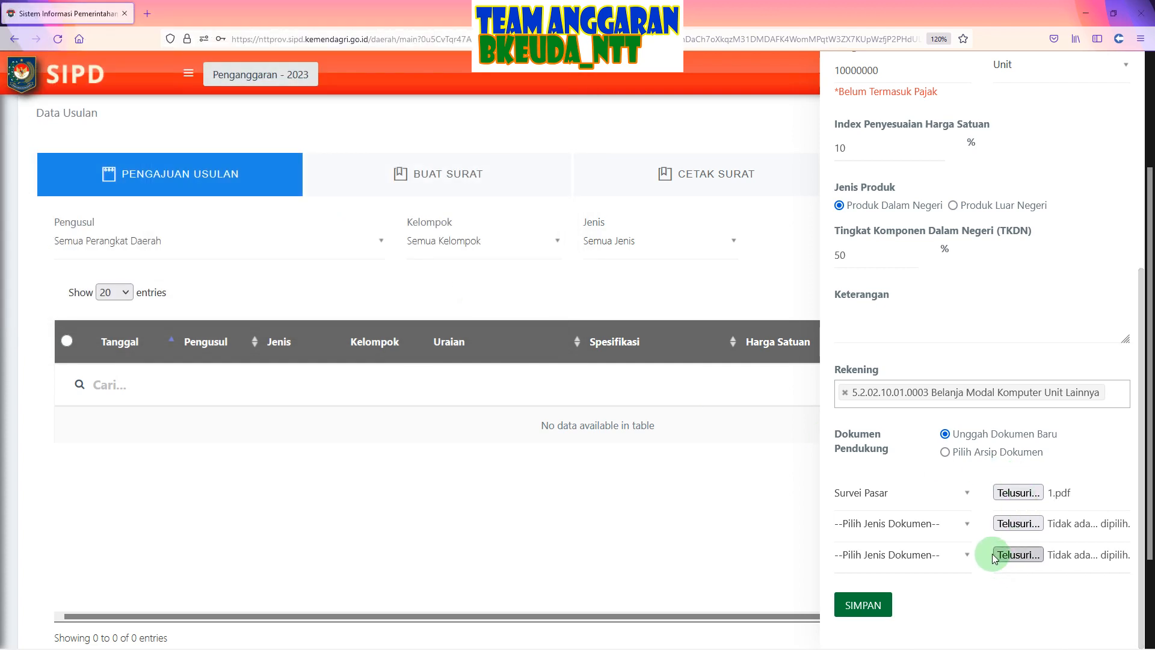
Step: Set the second supporting document's type to Survei Pasar and attach the PDF file 2 from the USULAN folder
left_click(965, 525)
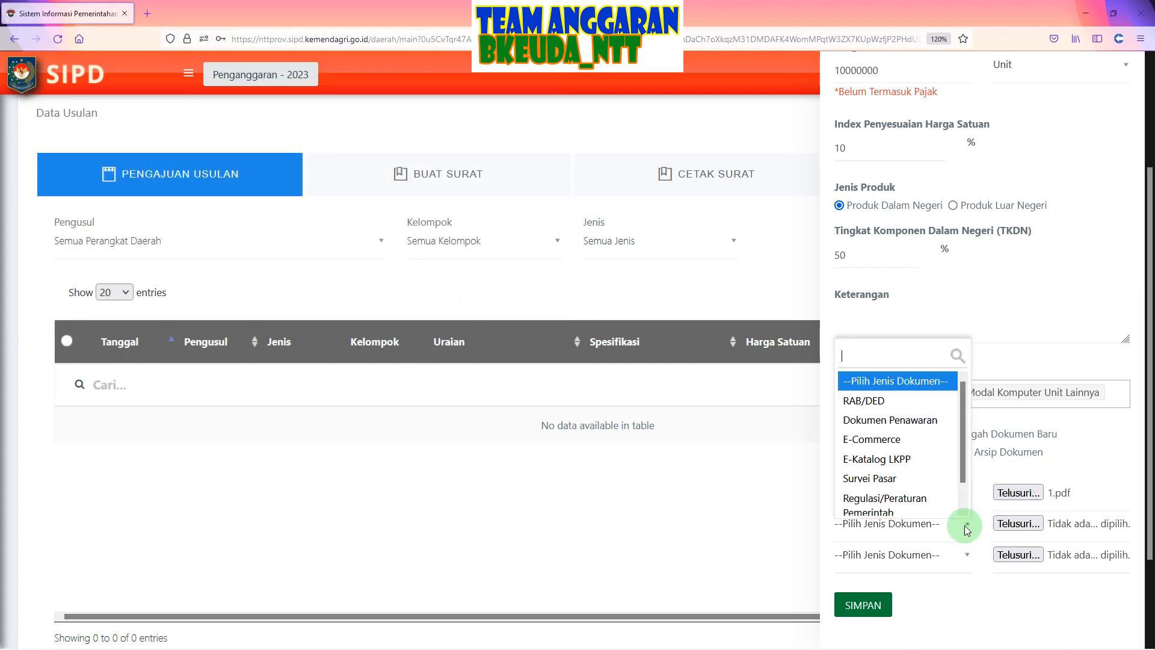
left_click(885, 474)
left_click(1008, 526)
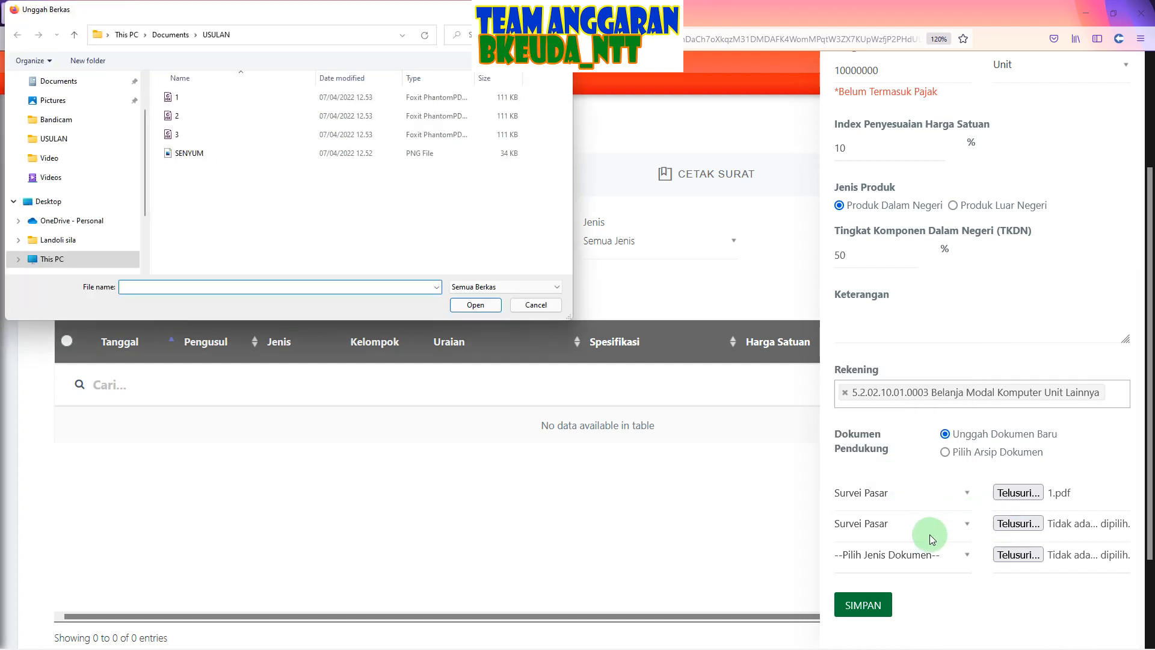
left_click(211, 116)
left_click(485, 307)
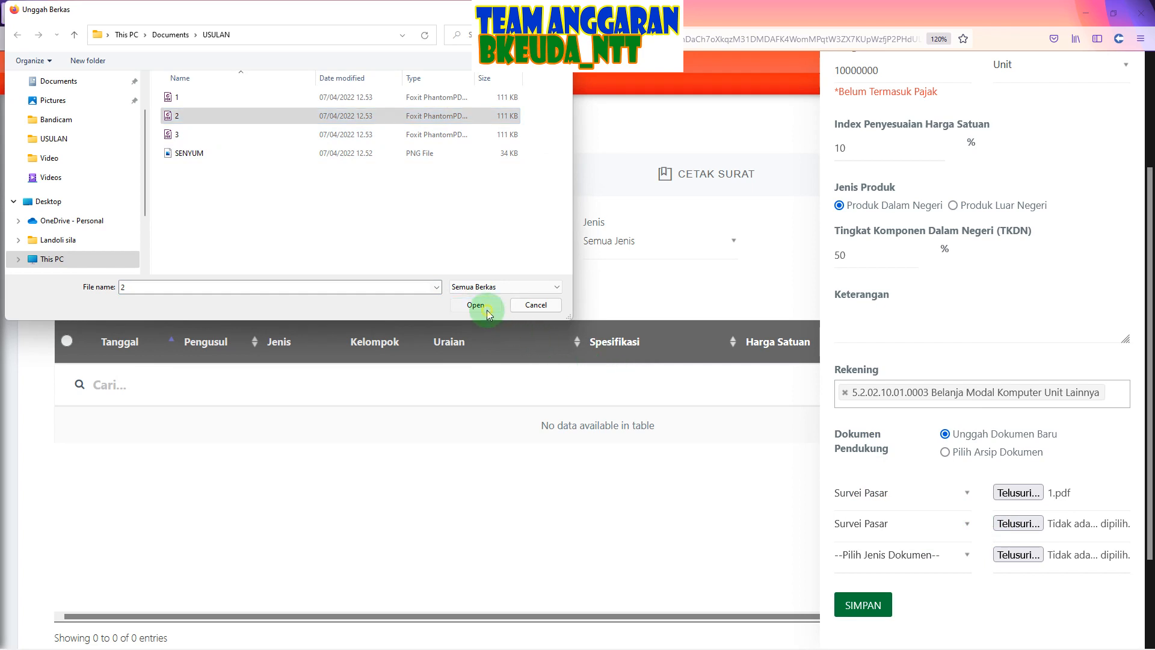
Step: Attach the PDF file 3 as the third supporting document with type E-Katalog LKPP, and save the proposal
left_click(958, 557)
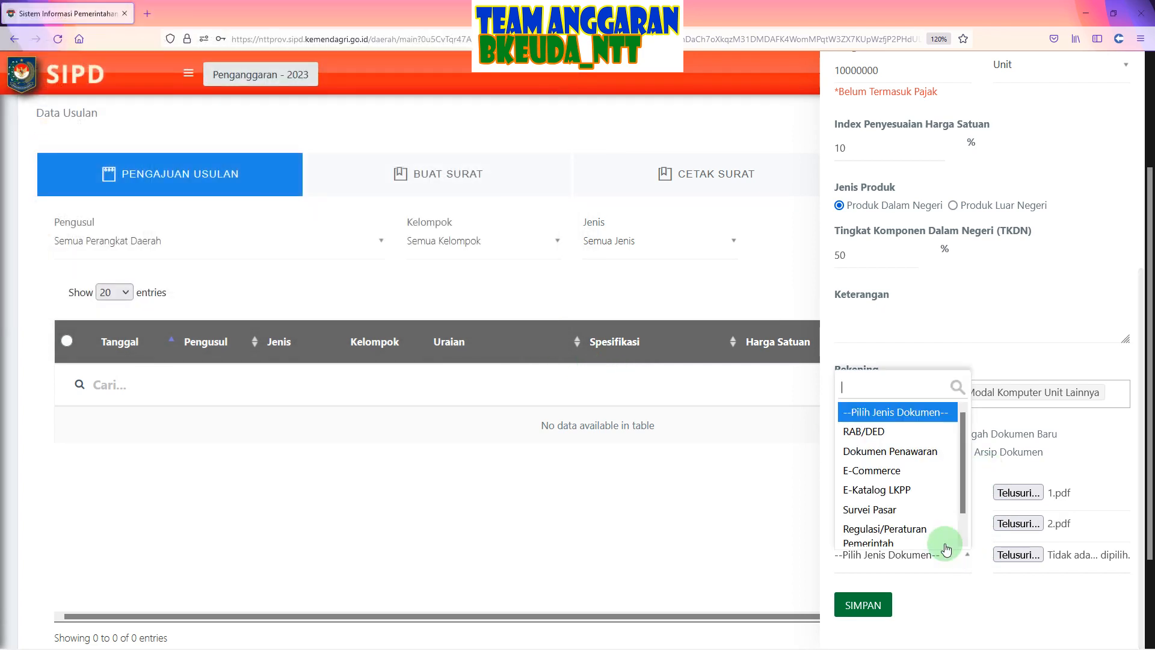
left_click(886, 486)
left_click(1018, 554)
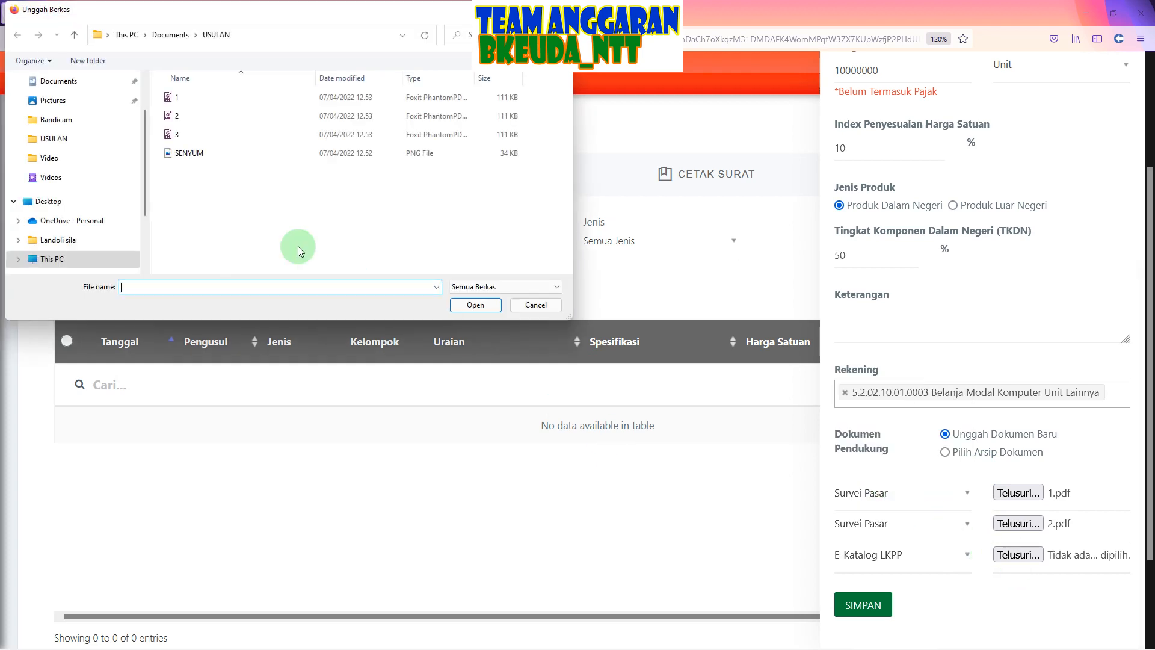
left_click(184, 134)
left_click(476, 307)
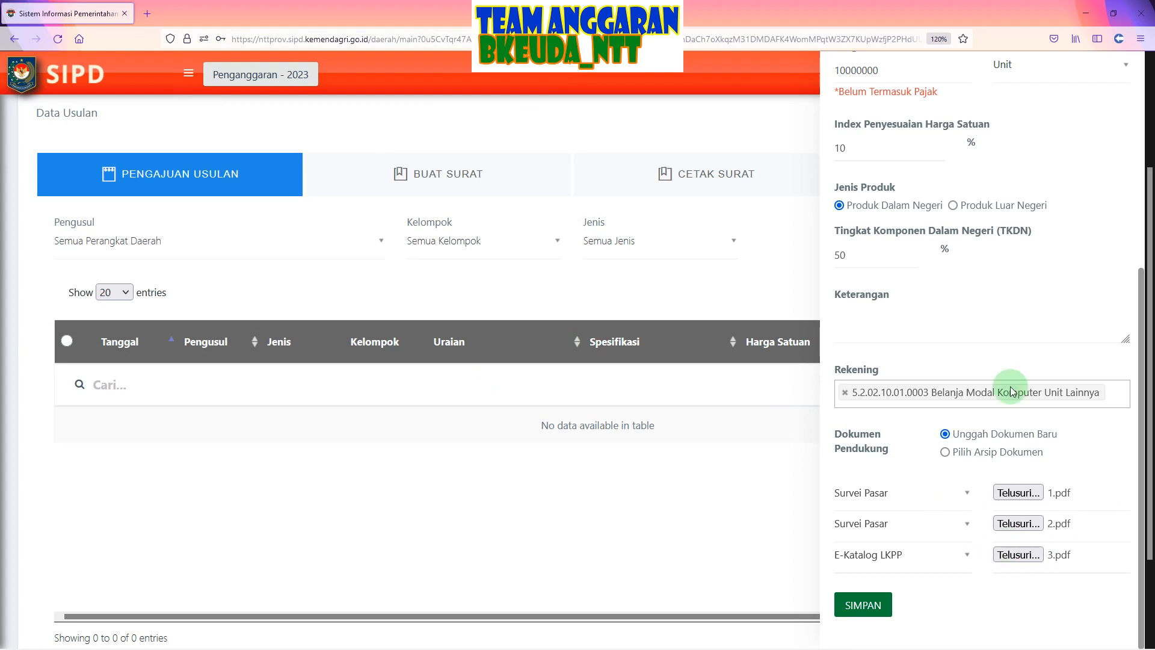
left_click(874, 607)
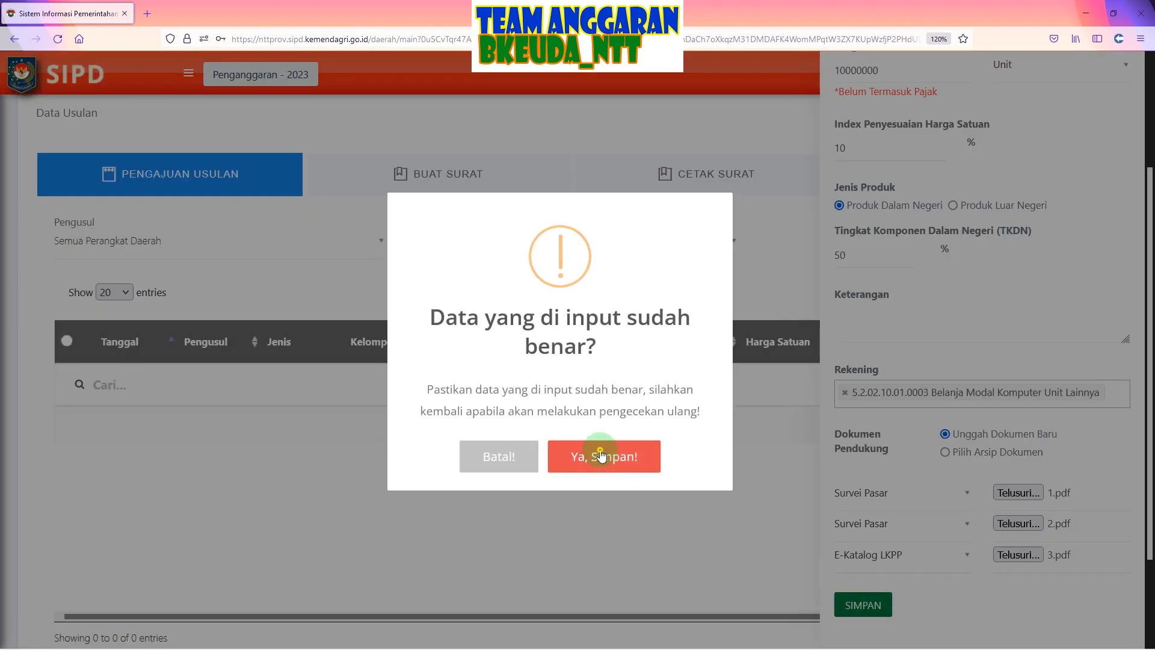
left_click(600, 452)
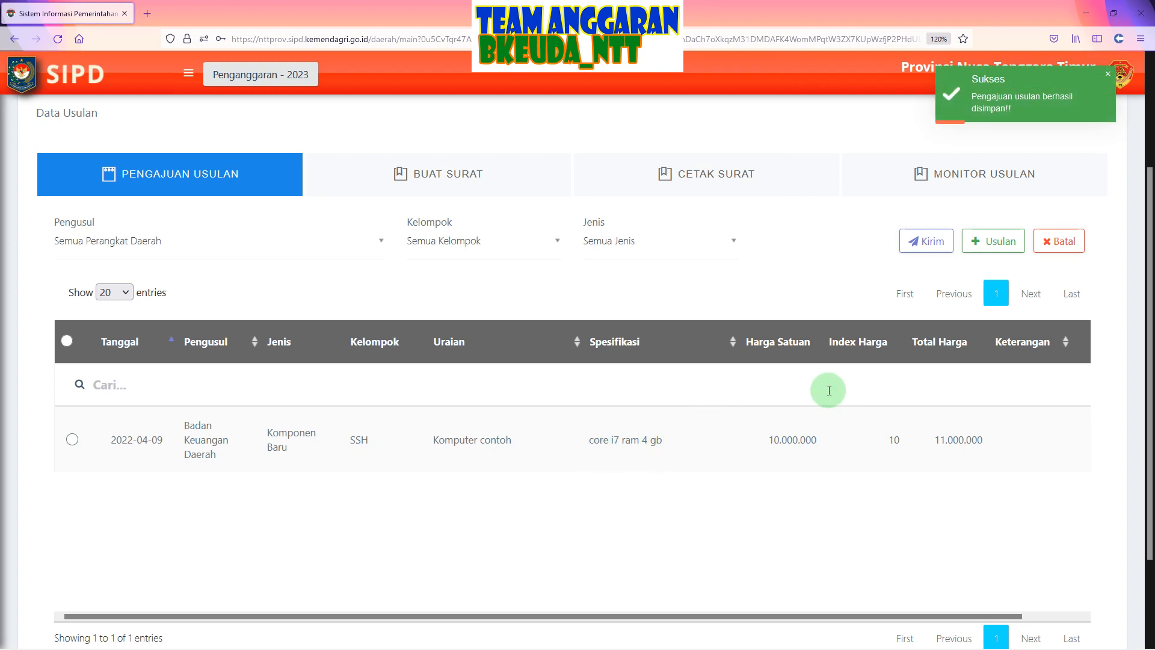
left_click(994, 253)
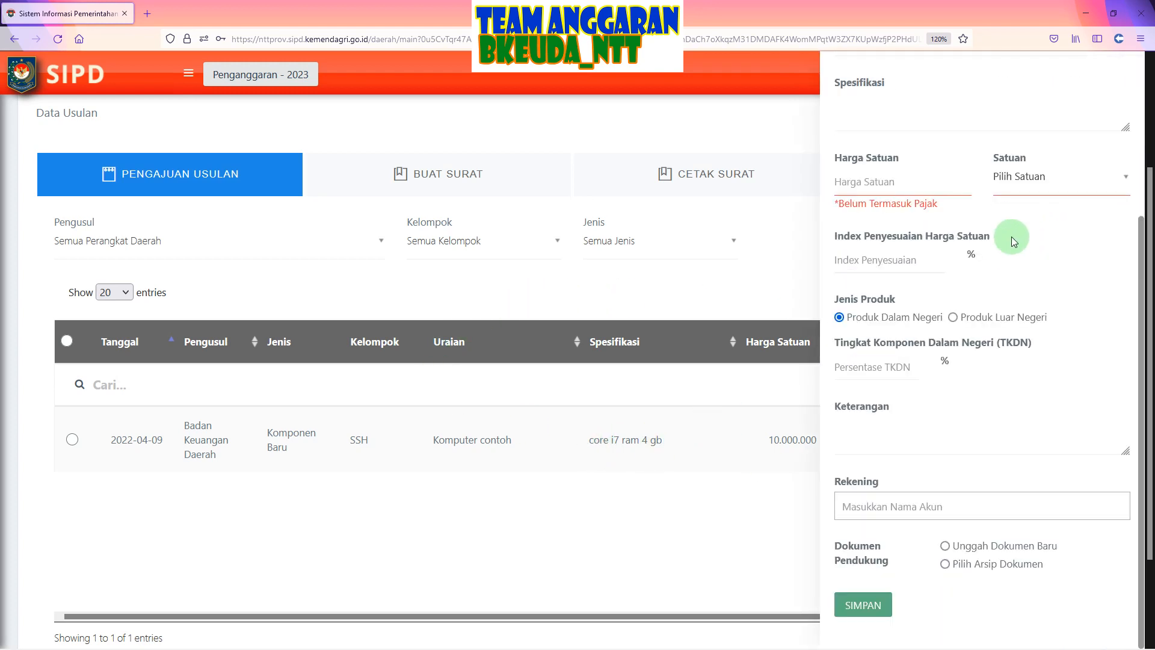
scroll(1012, 237, "up", 4)
left_click(1123, 74)
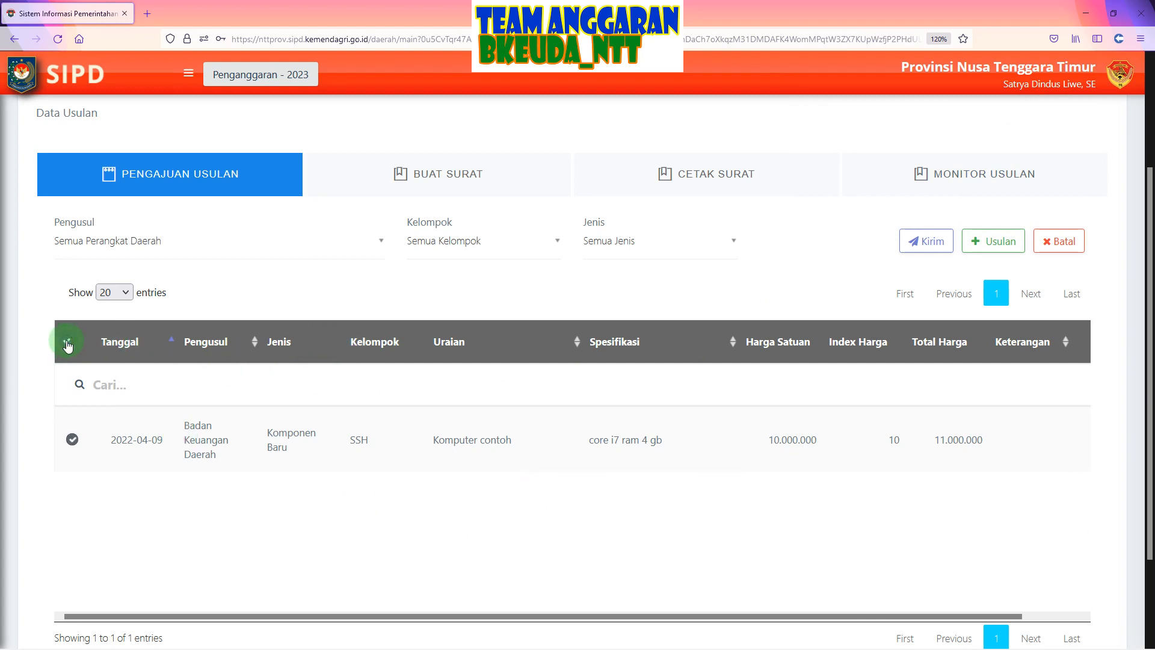
Step: Select all proposals in the Pengajuan Usulan list and send them for verification
left_click(993, 249)
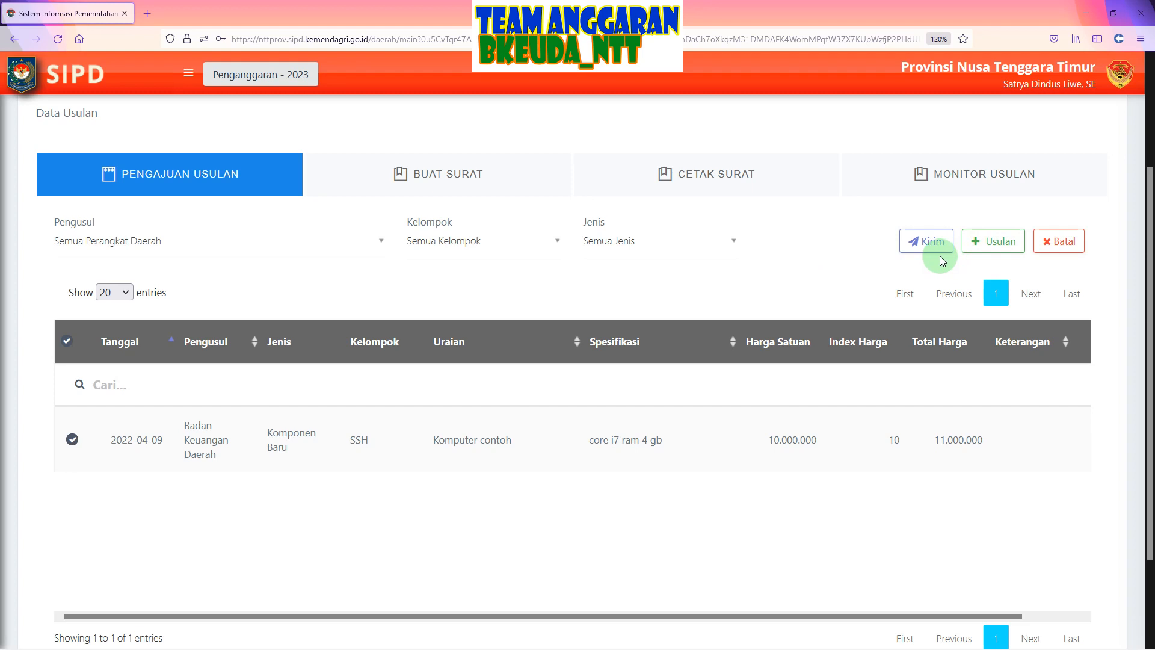
left_click(920, 246)
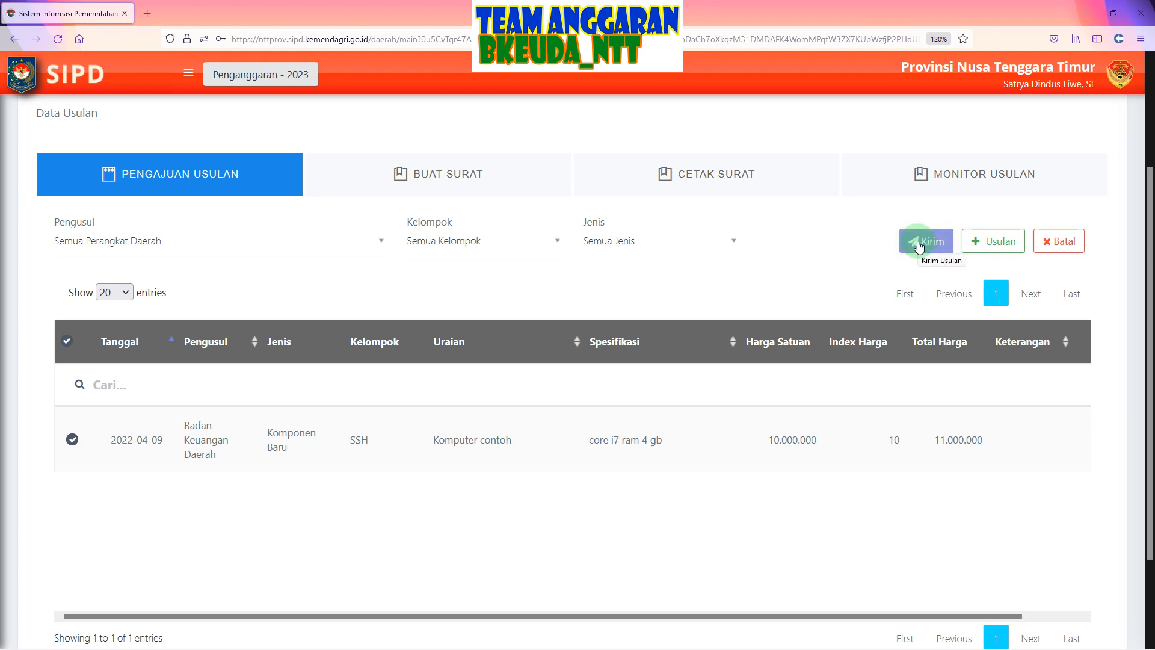
left_click(918, 245)
left_click(612, 438)
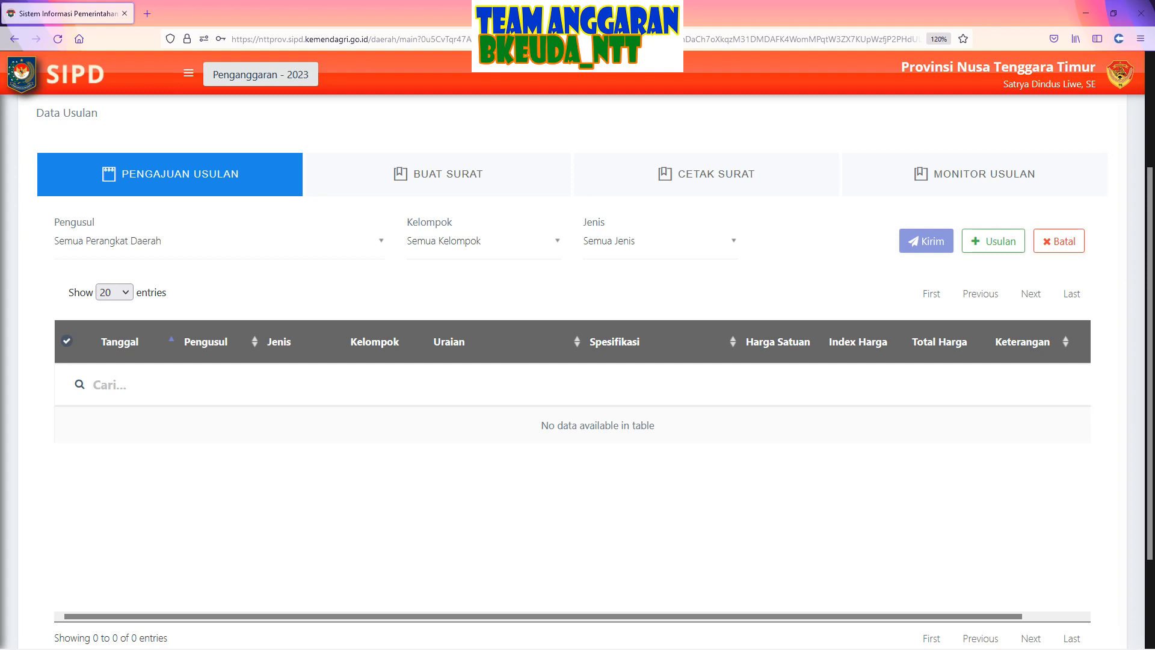
Step: Examine the Komputer contoh proposal's code, prices and verification status in Monitor Usulan
mouse_move(577, 3)
left_click(997, 179)
scroll(830, 351, "down", 3)
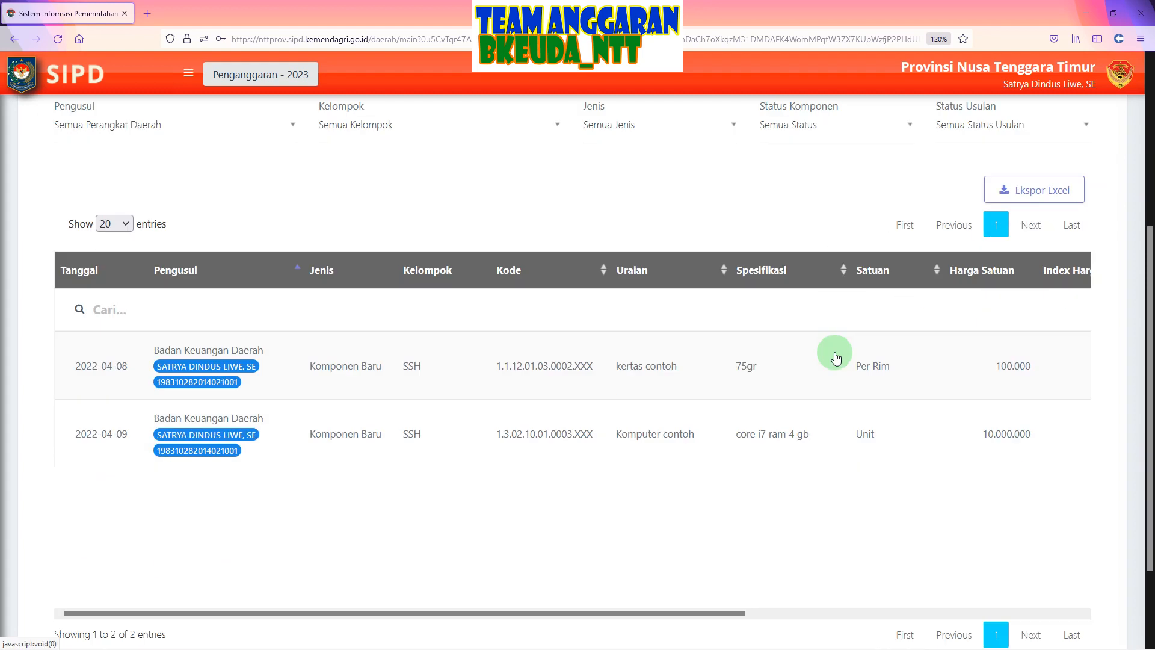
scroll(873, 397, "up", 1)
scroll(794, 415, "down", 3)
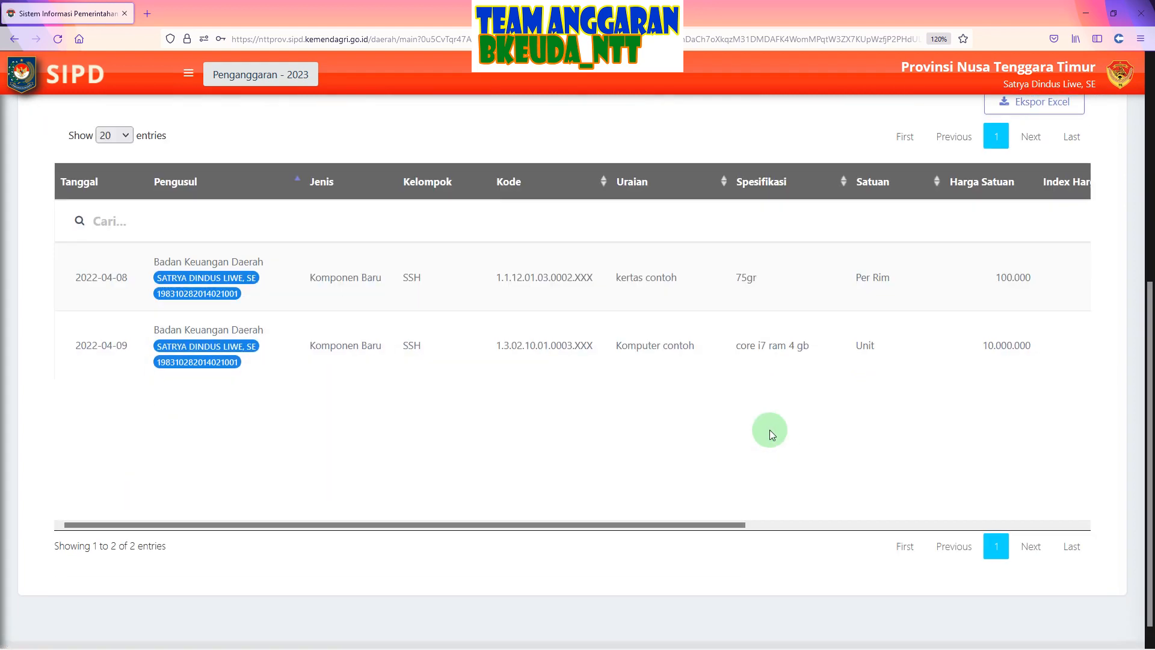
left_click_drag(321, 325, 538, 328)
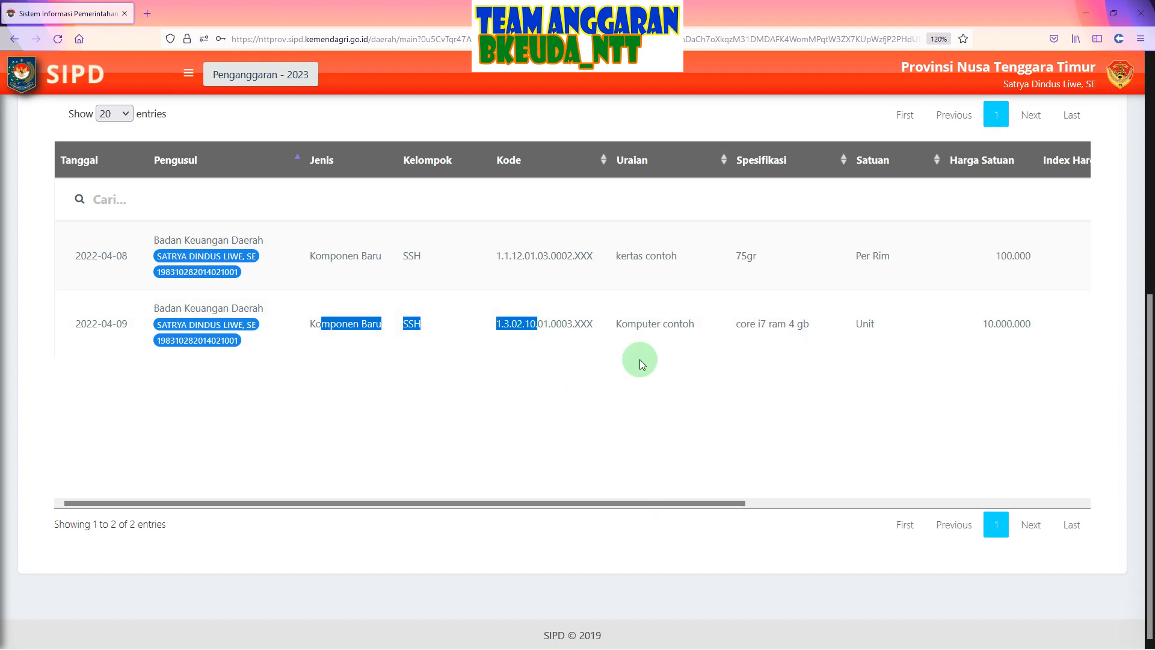
left_click_drag(667, 500, 1012, 491)
left_click(753, 421)
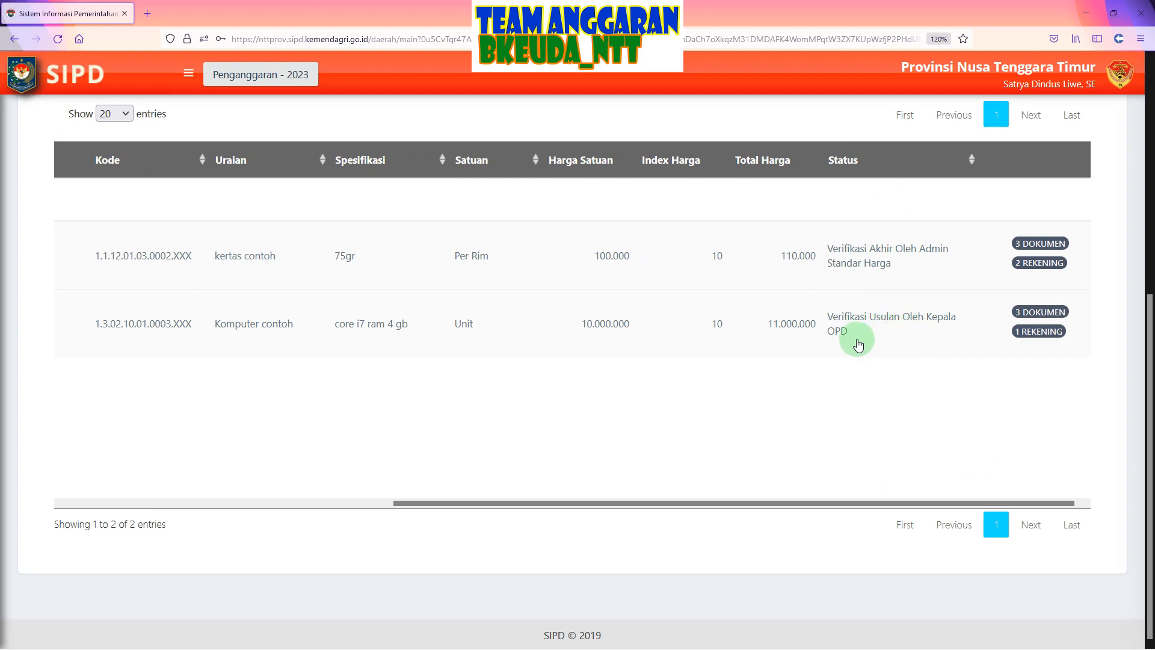
left_click_drag(857, 343, 835, 327)
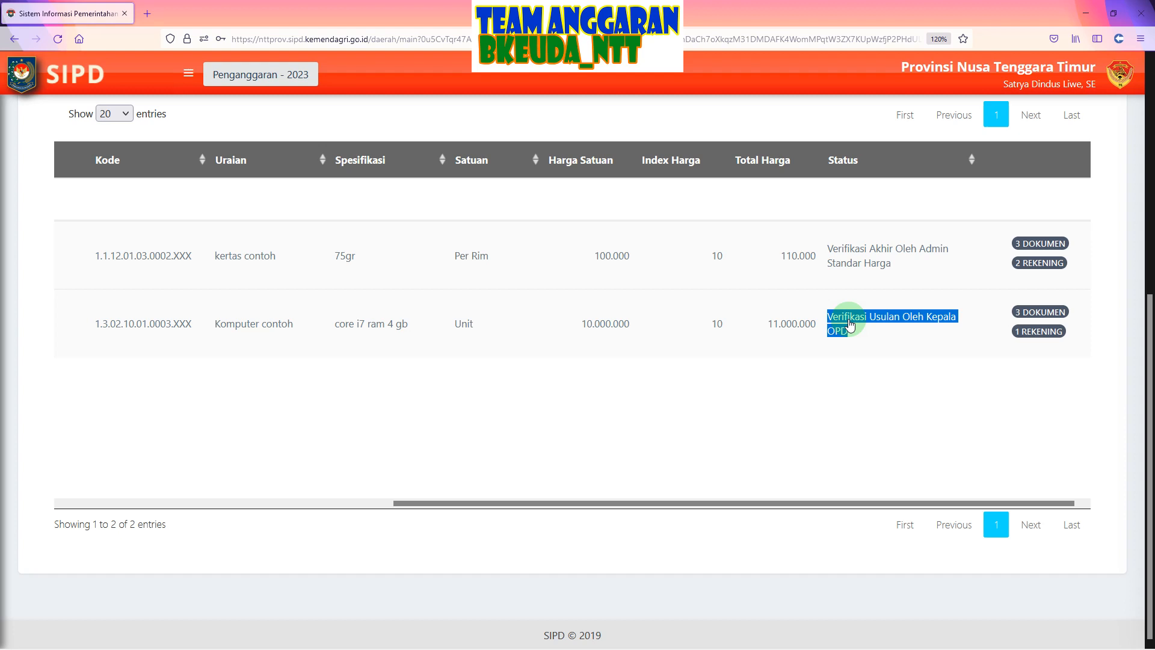
left_click(850, 356)
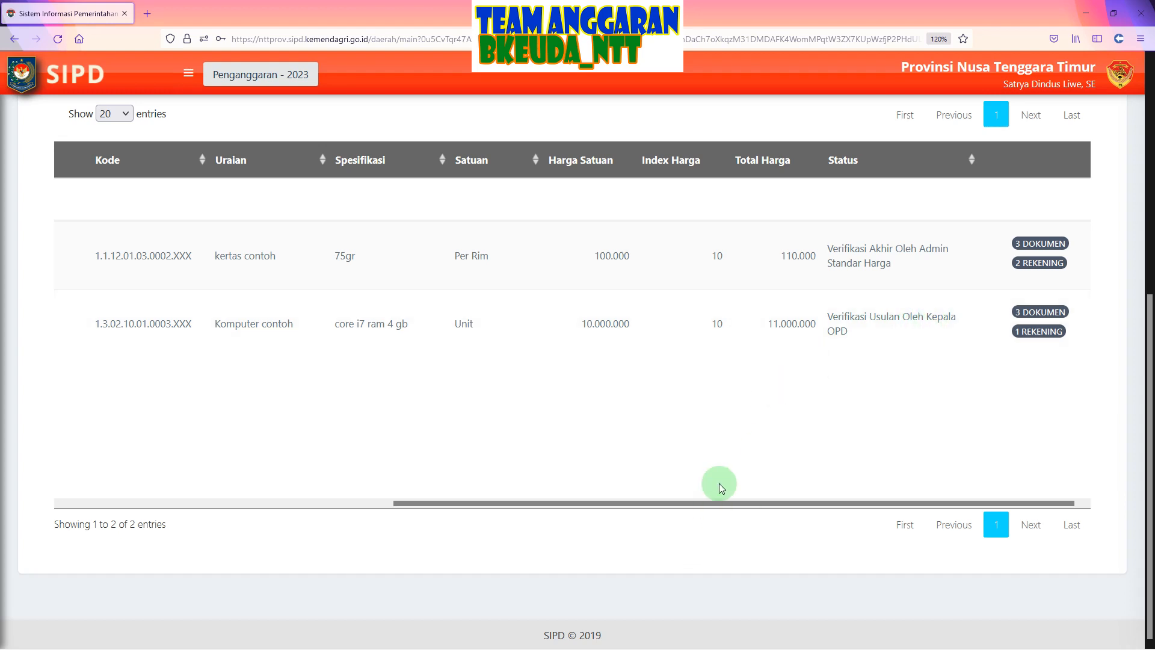
Step: Switch to the Edge window logged in as the head of the agency and reload the Usulan Standar Harga verification list
mouse_move(683, 631)
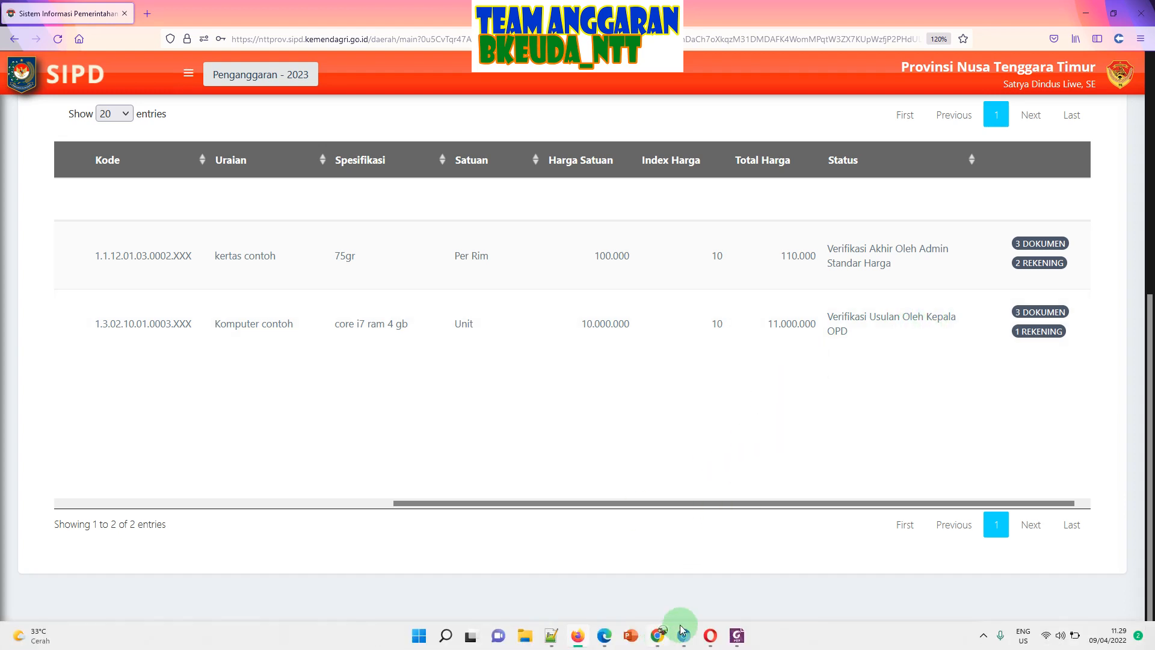
left_click(605, 635)
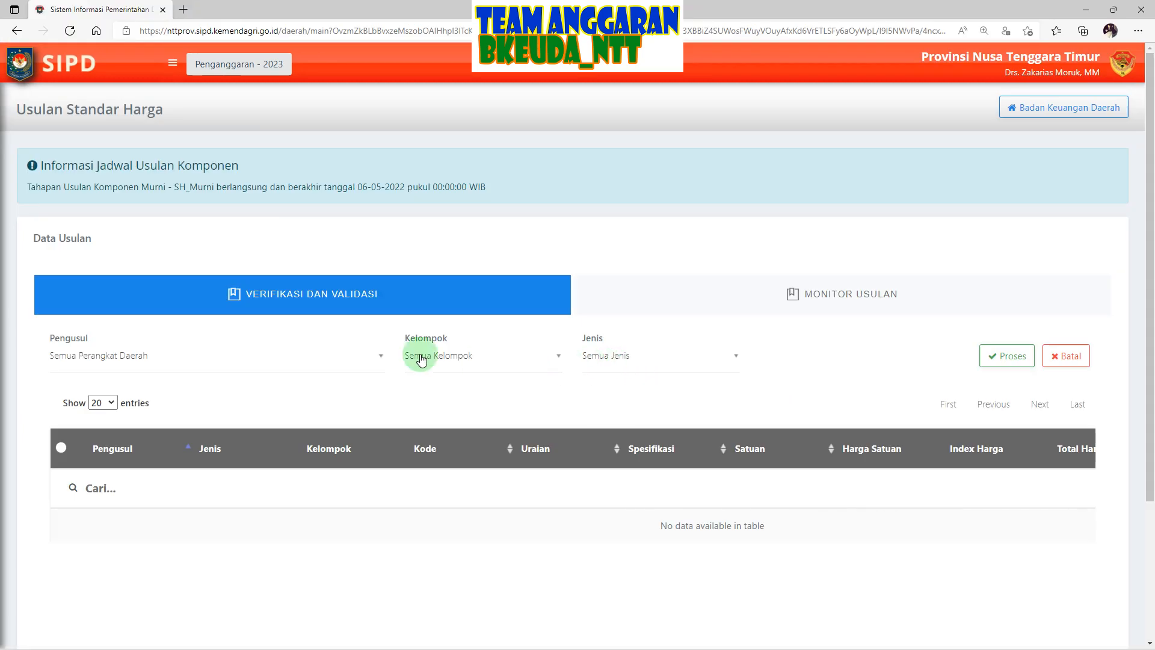
left_click(177, 70)
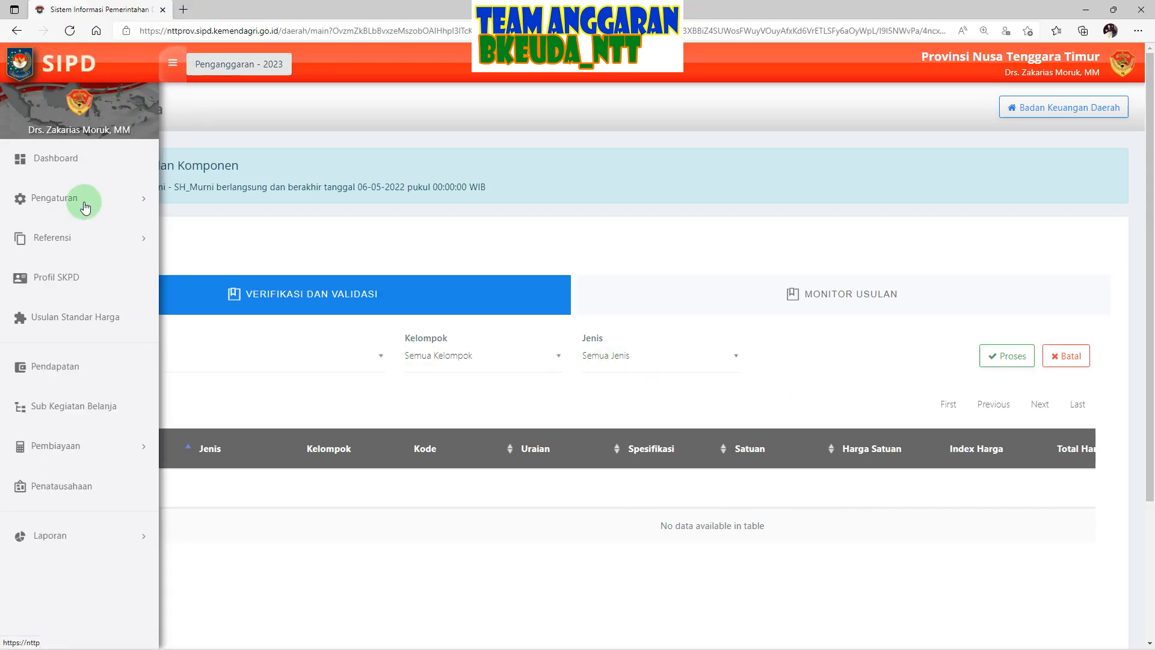
left_click(86, 314)
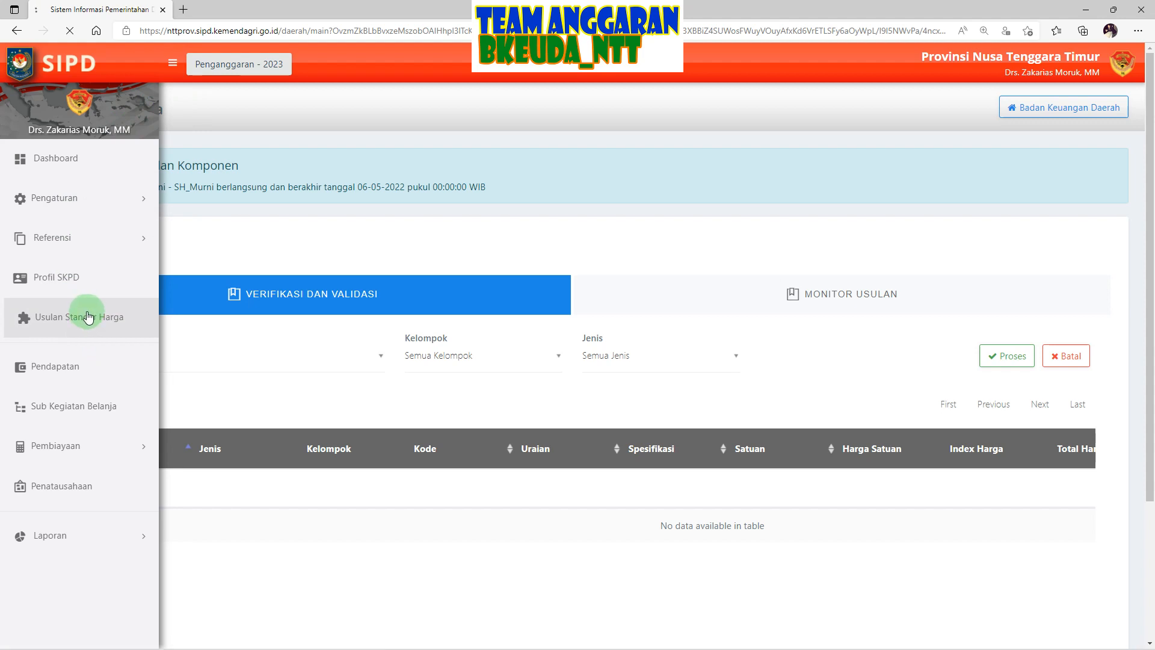
scroll(494, 341, "down", 2)
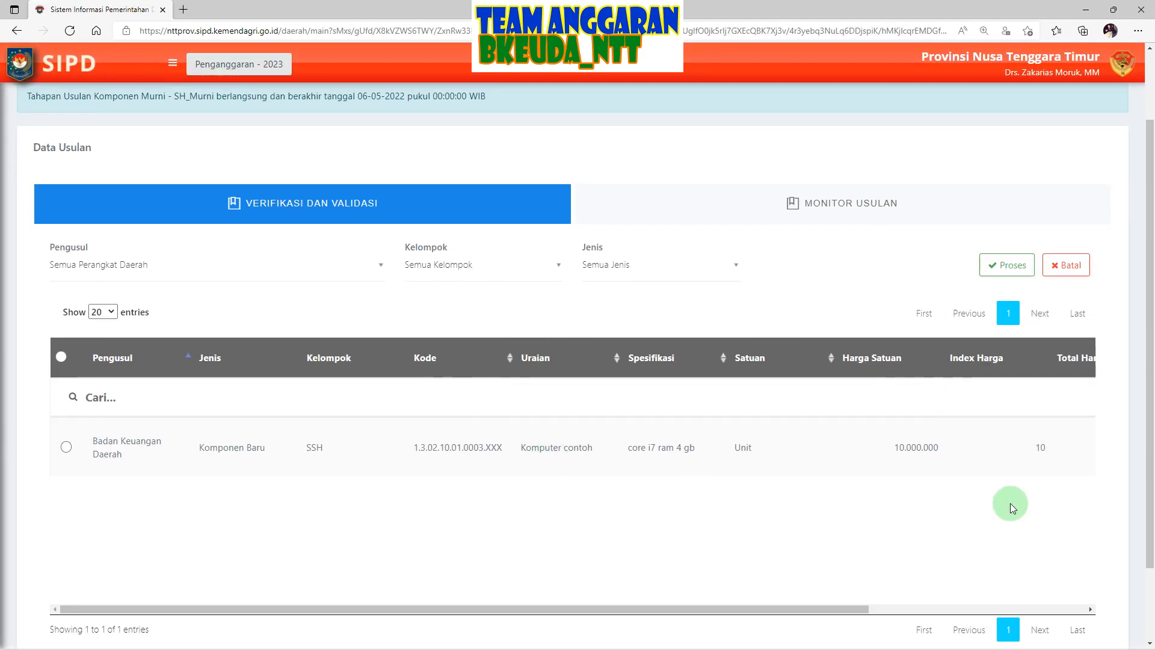
Step: Review the Komputer contoh proposal from Badan Keuangan Daerah, select all listed proposals, and approve them for submission
left_click_drag(748, 609, 1034, 603)
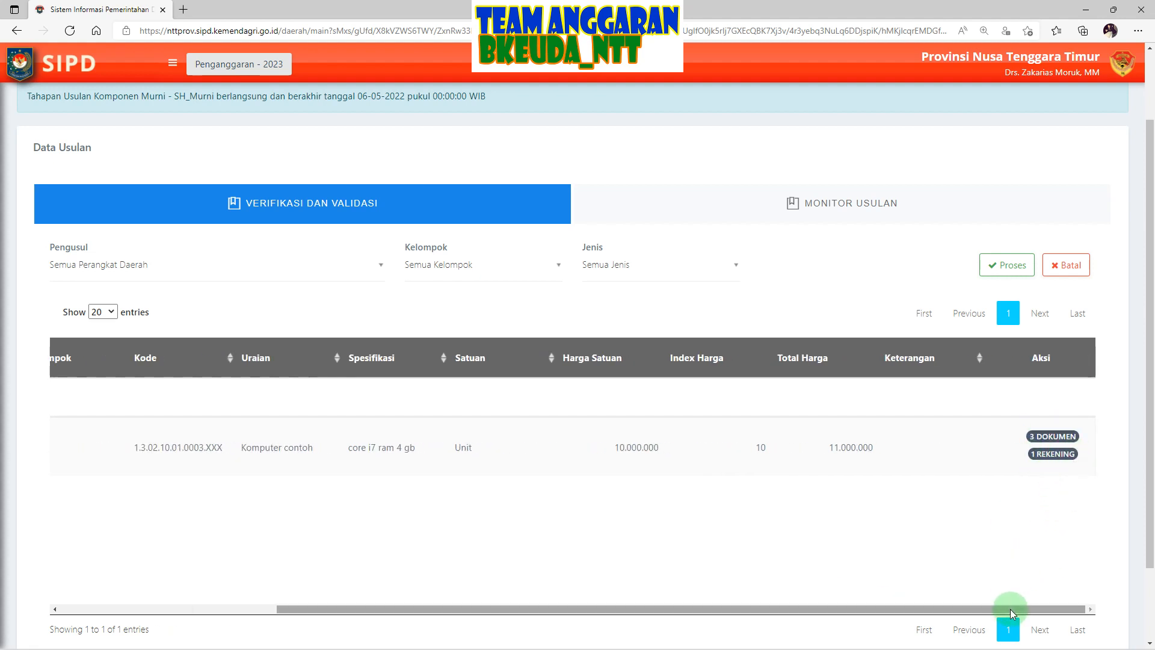
left_click_drag(1010, 609, 238, 400)
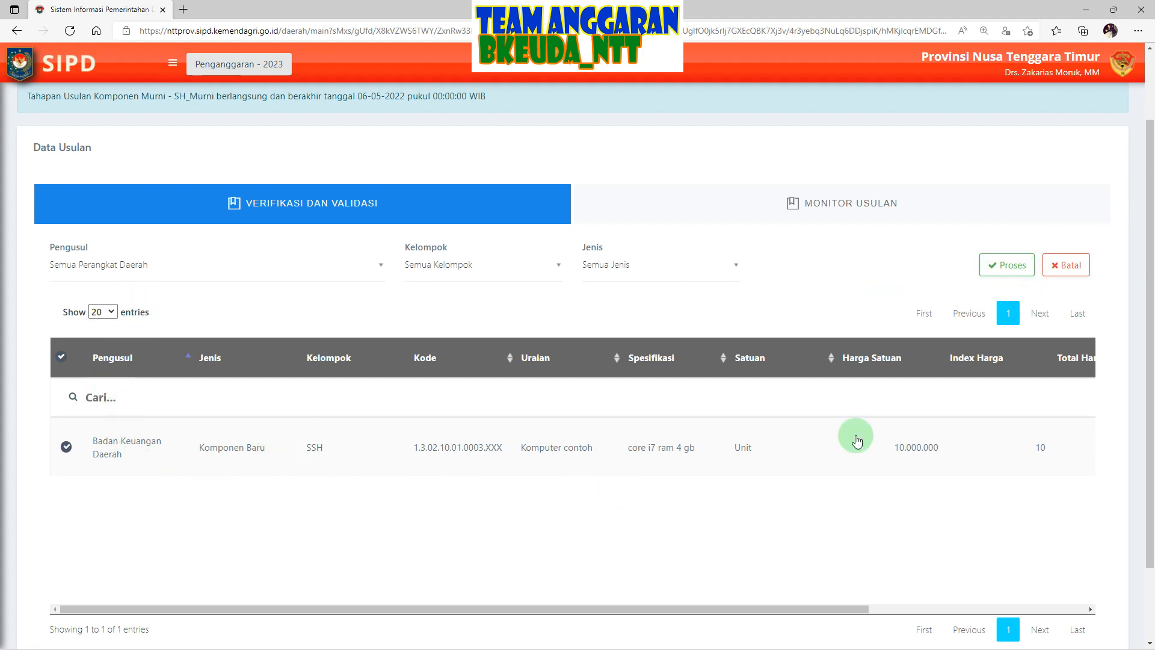
left_click(1008, 268)
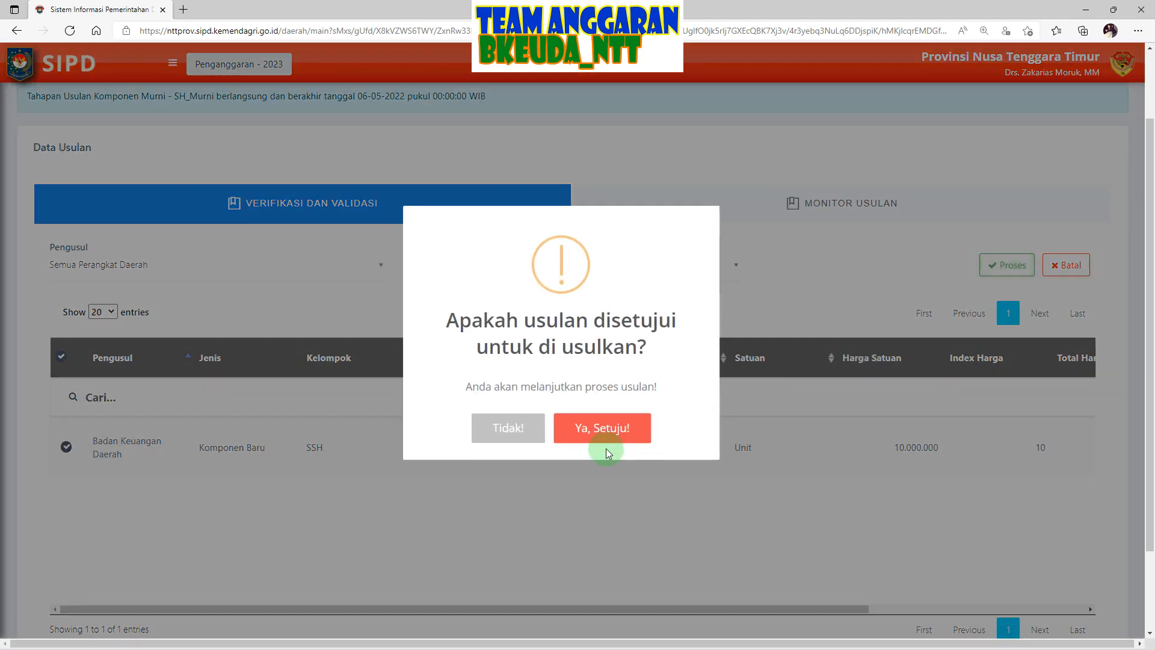
left_click(592, 439)
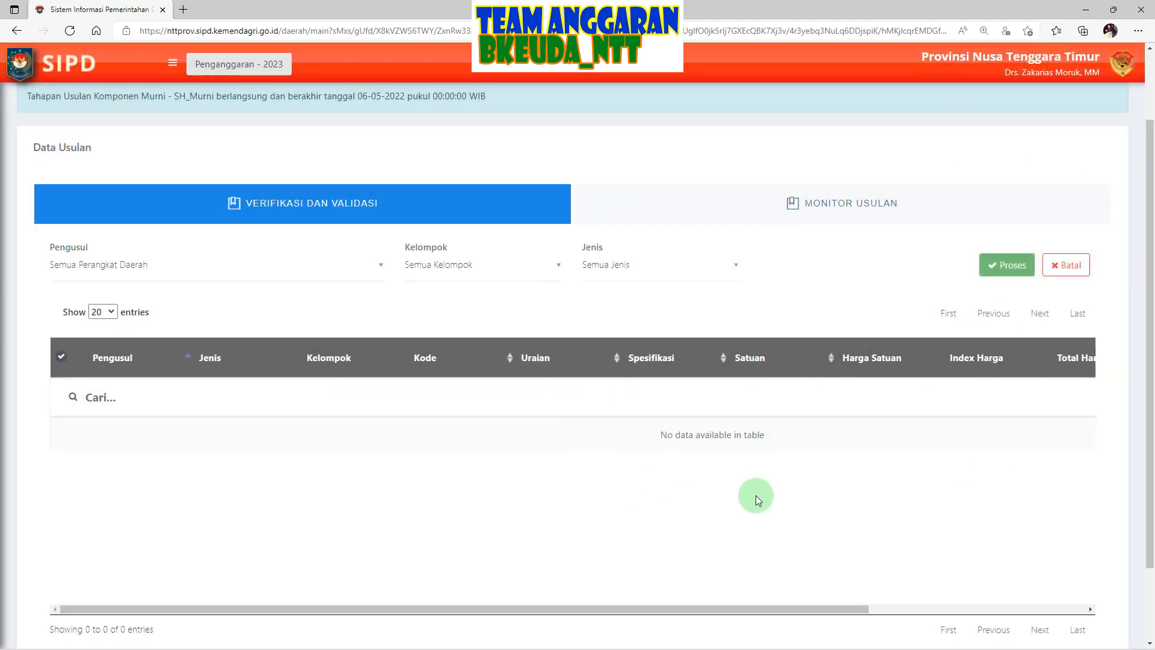
Step: Switch to the proposer's Firefox window and display the Buat Surat list of approved proposals
mouse_move(659, 649)
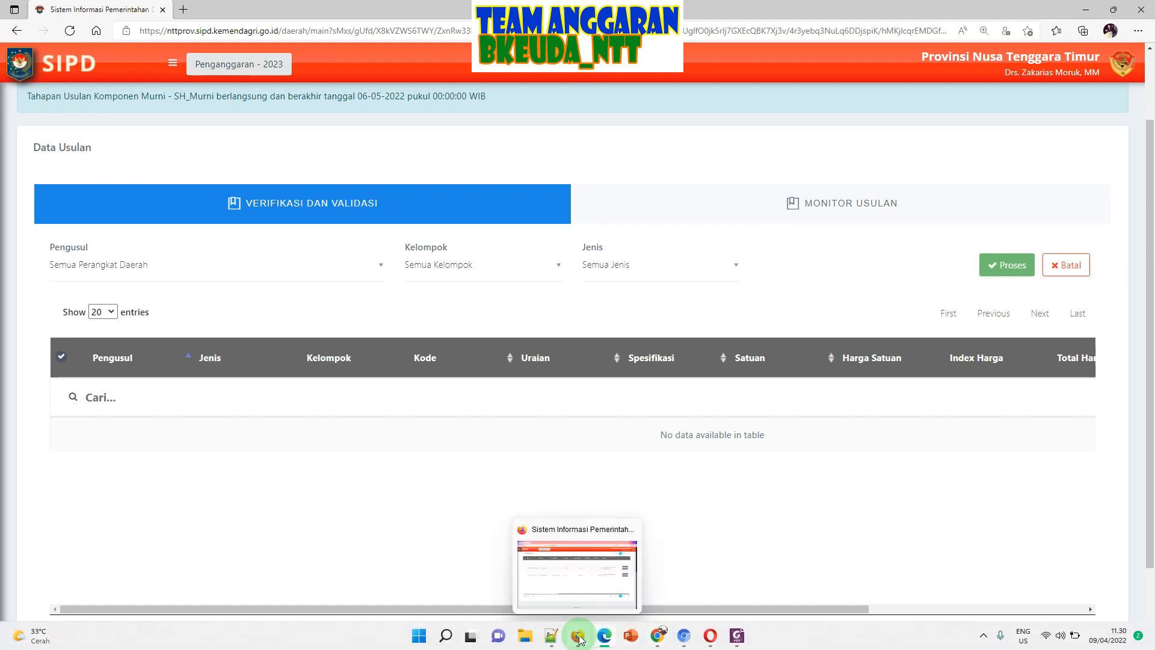
left_click(594, 583)
scroll(666, 395, "up", 5)
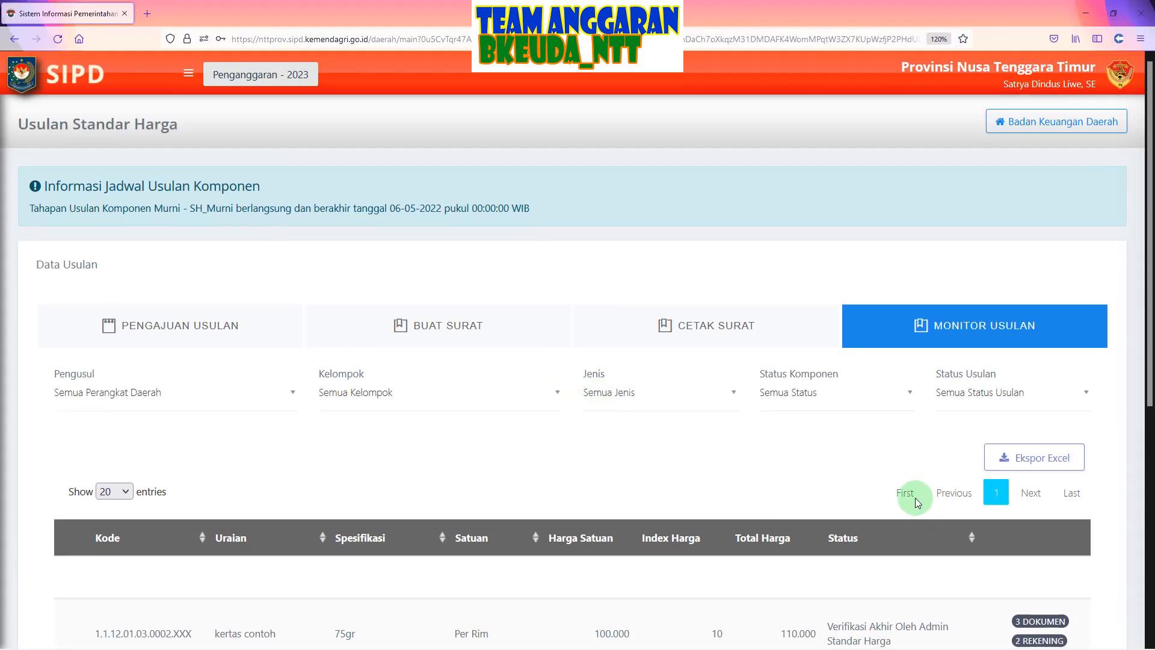
left_click(461, 339)
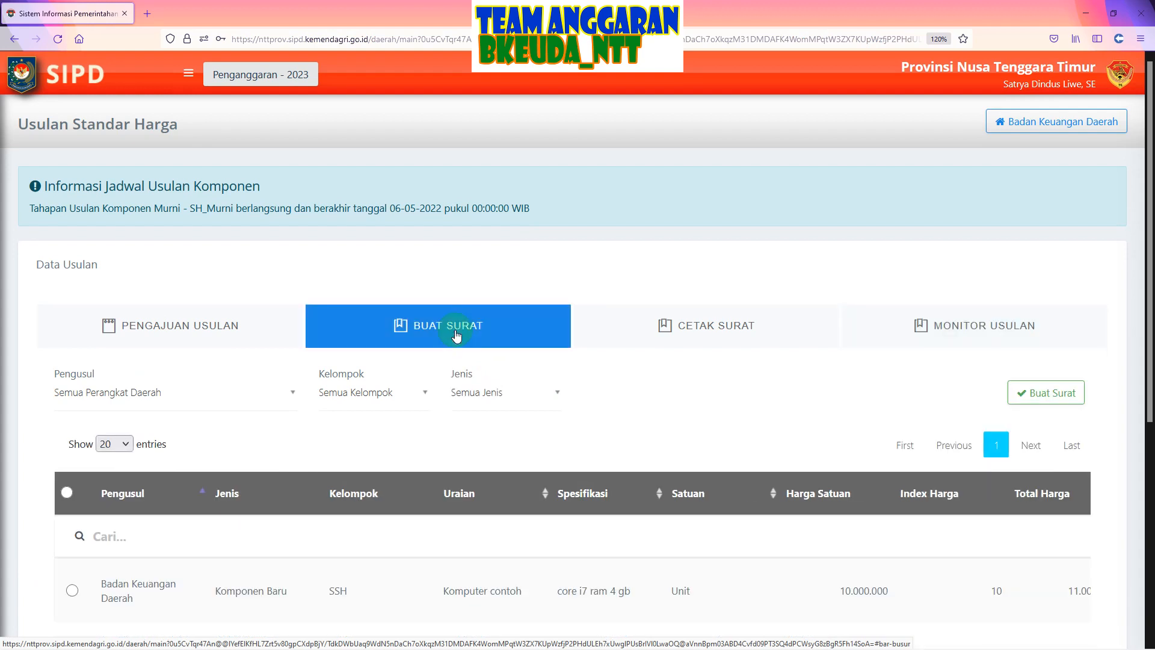
scroll(472, 338, "down", 3)
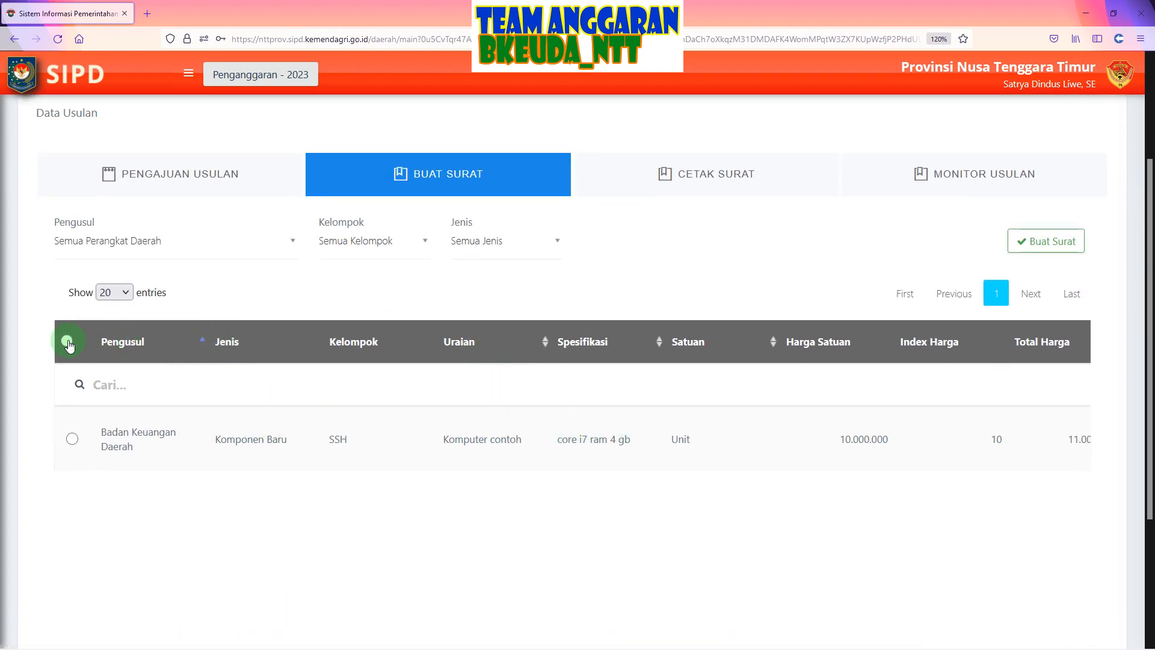
left_click(68, 342)
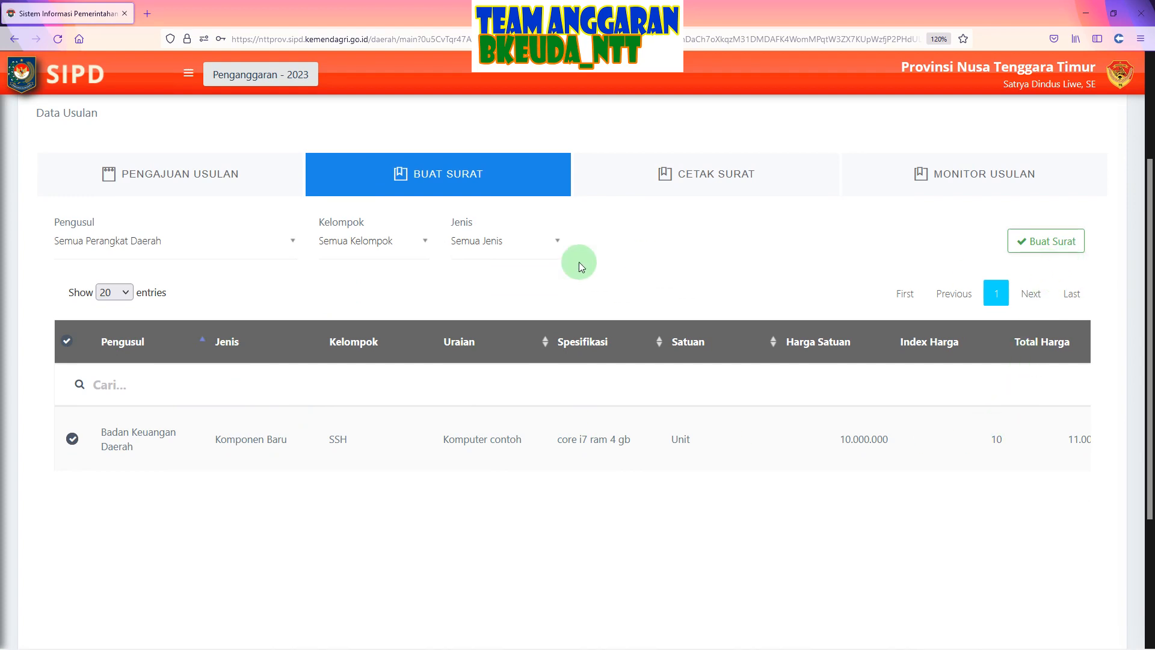
left_click(223, 190)
left_click(484, 189)
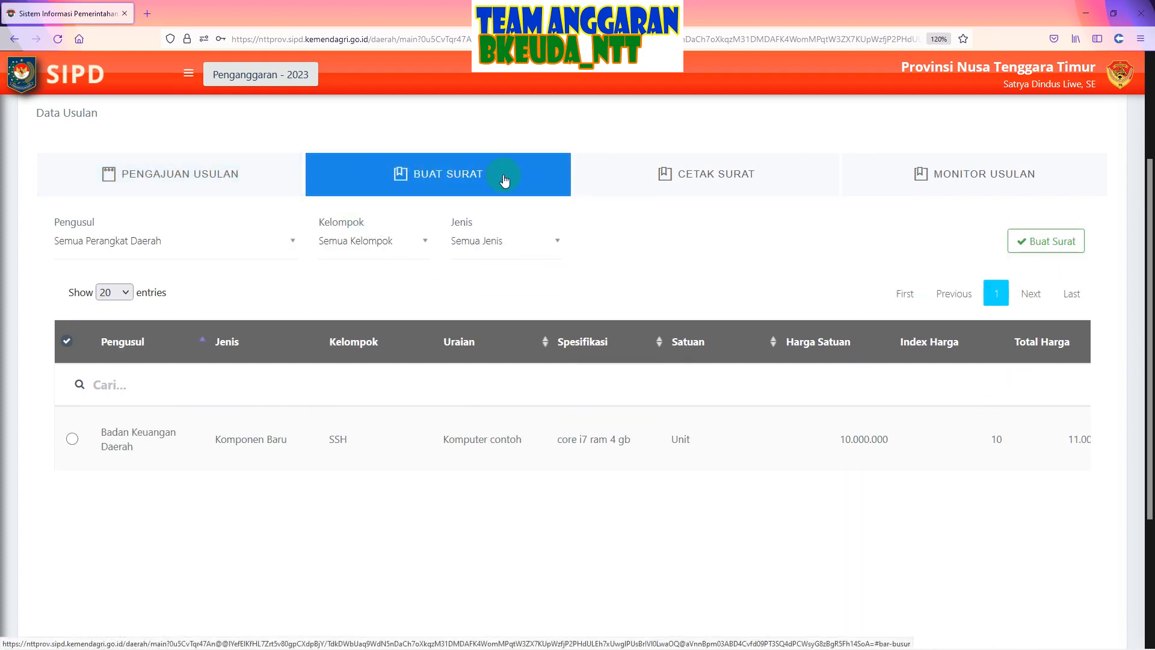
Step: Select the Komputer contoh proposal in the Buat Surat list and create its submission letter
left_click(68, 439)
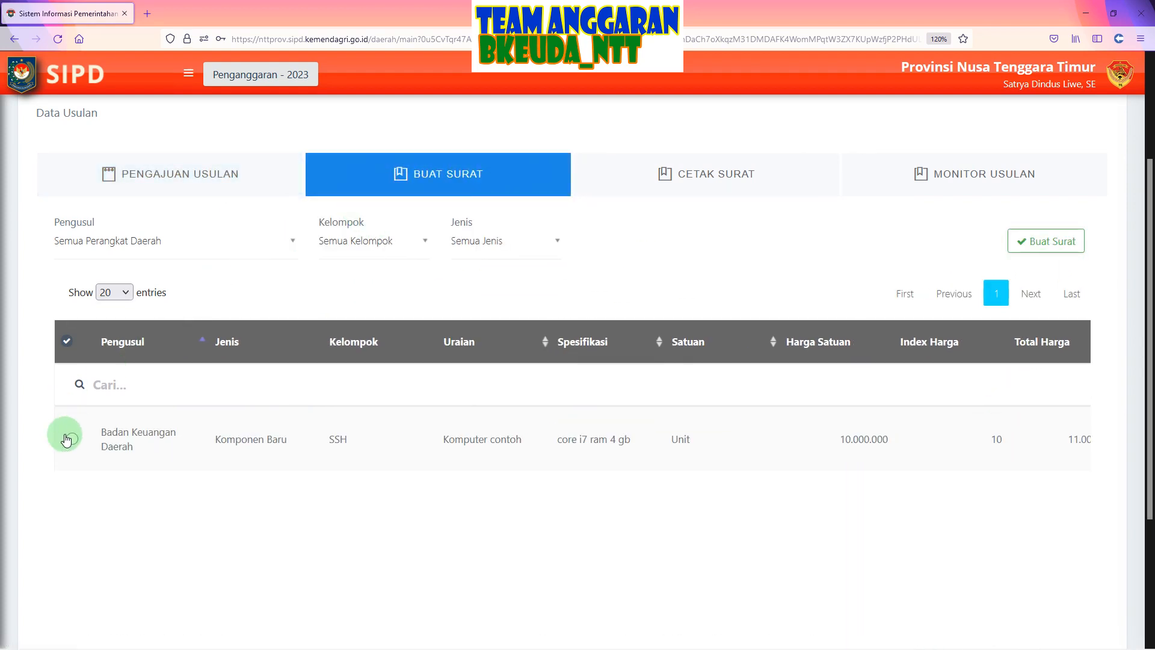
left_click(76, 439)
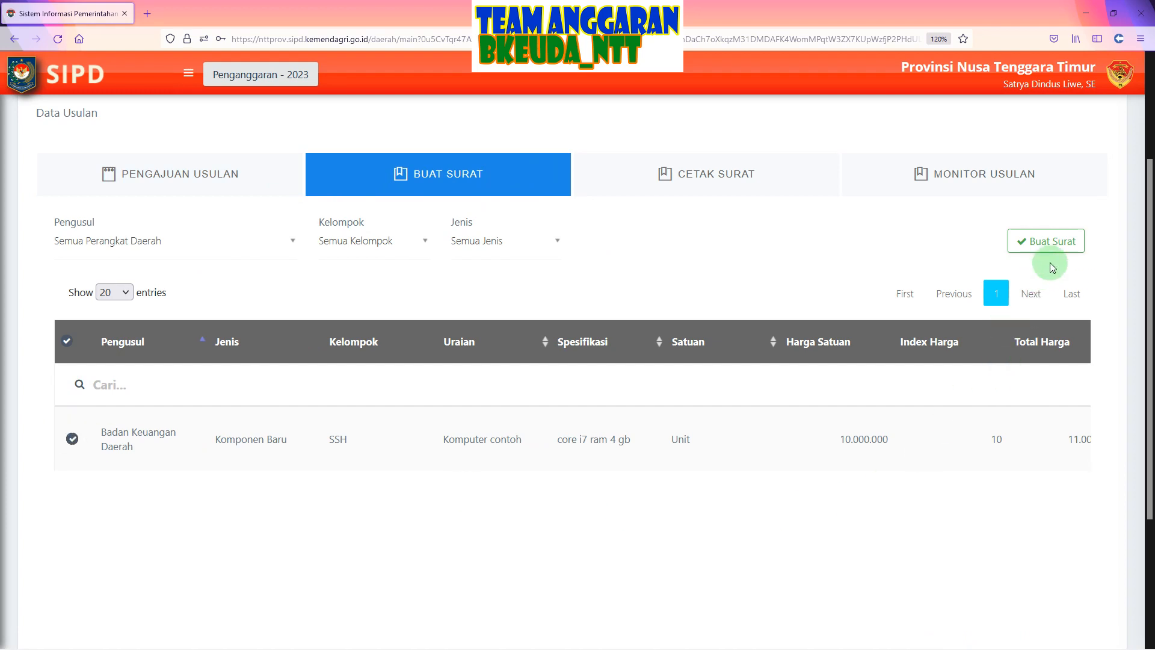
left_click(1045, 248)
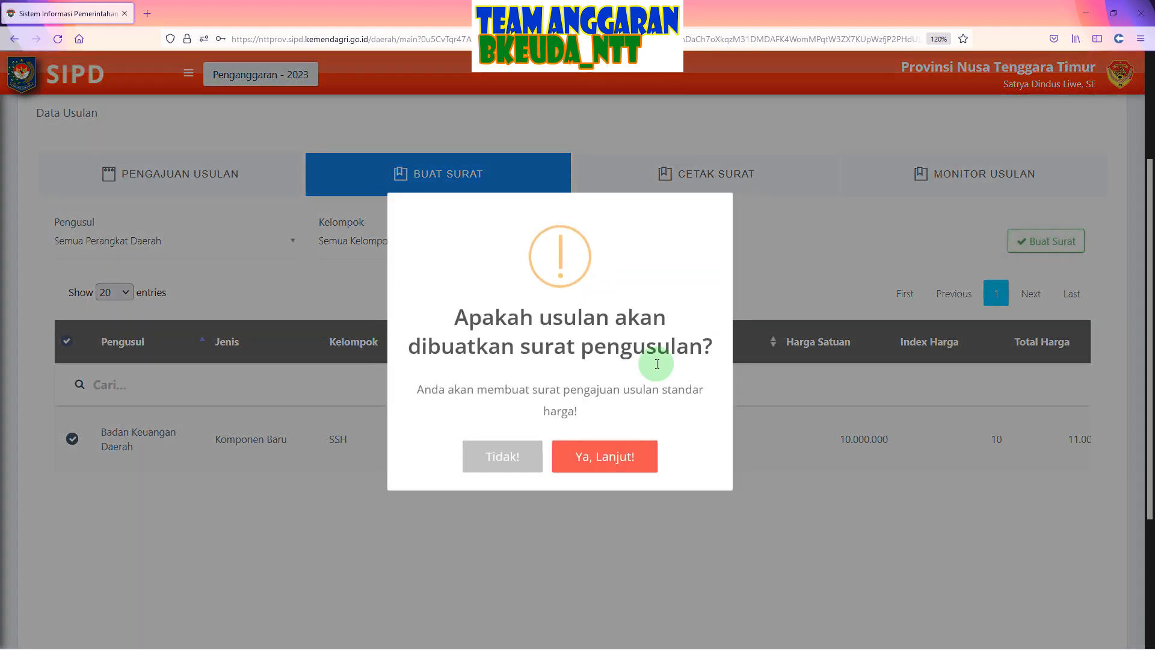
left_click(599, 465)
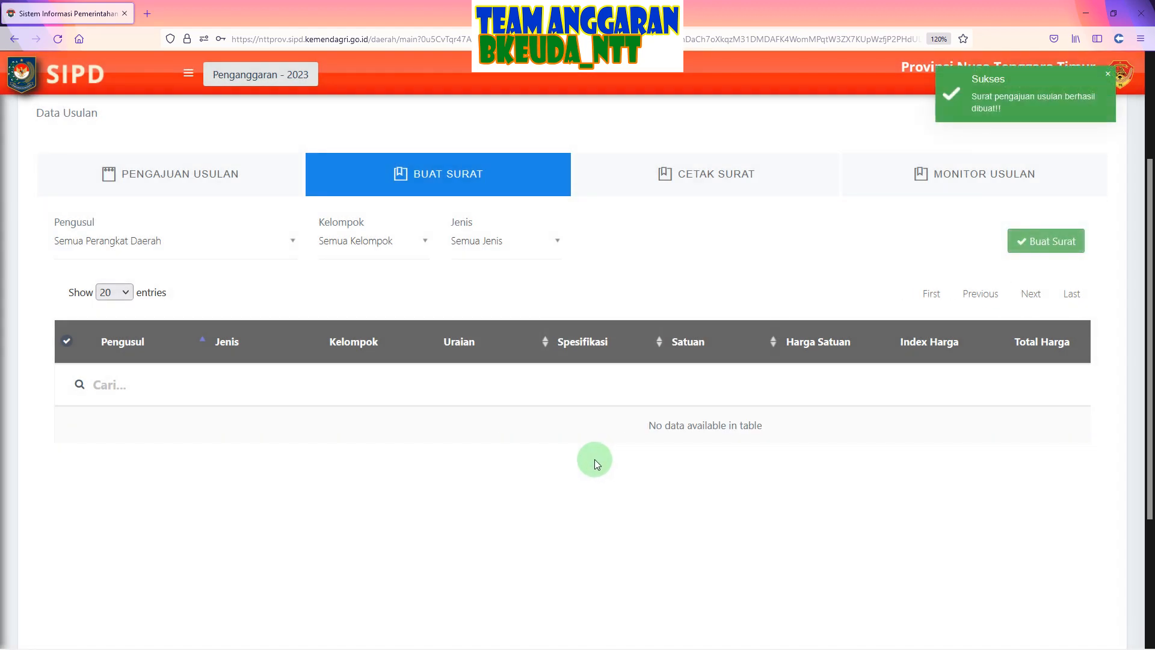
Step: In Cetak Surat, generate the Surat Pernyataan, Surat Usulan and Lampiran Surat Usulan for the 2022-04-09 request
left_click(722, 191)
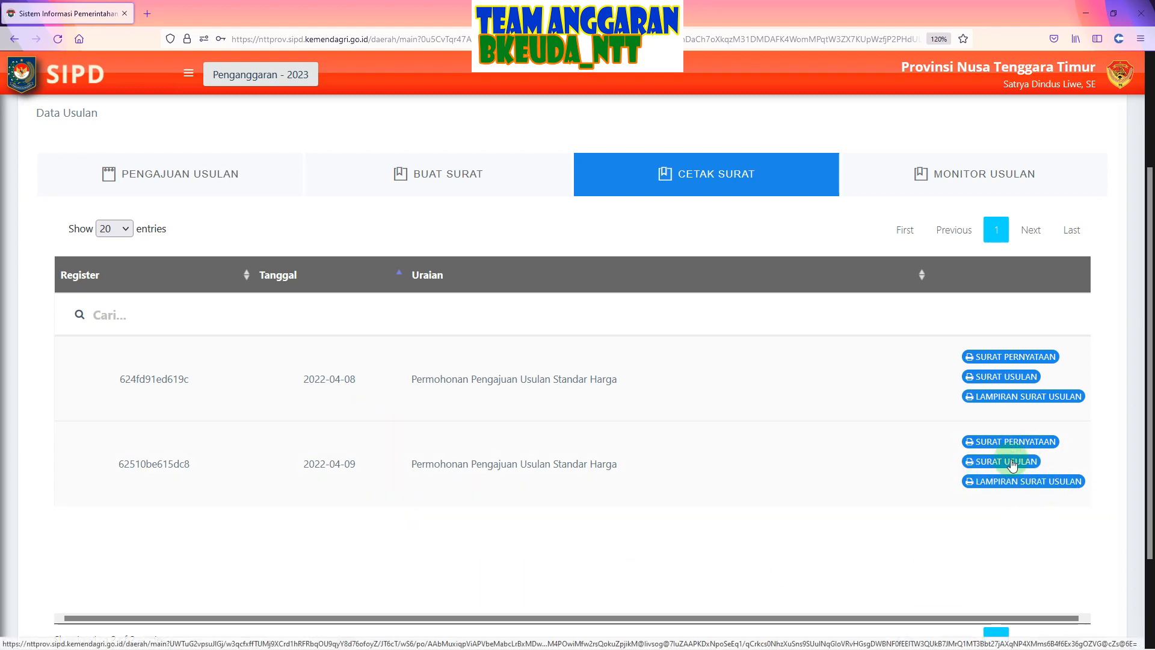
left_click(994, 442)
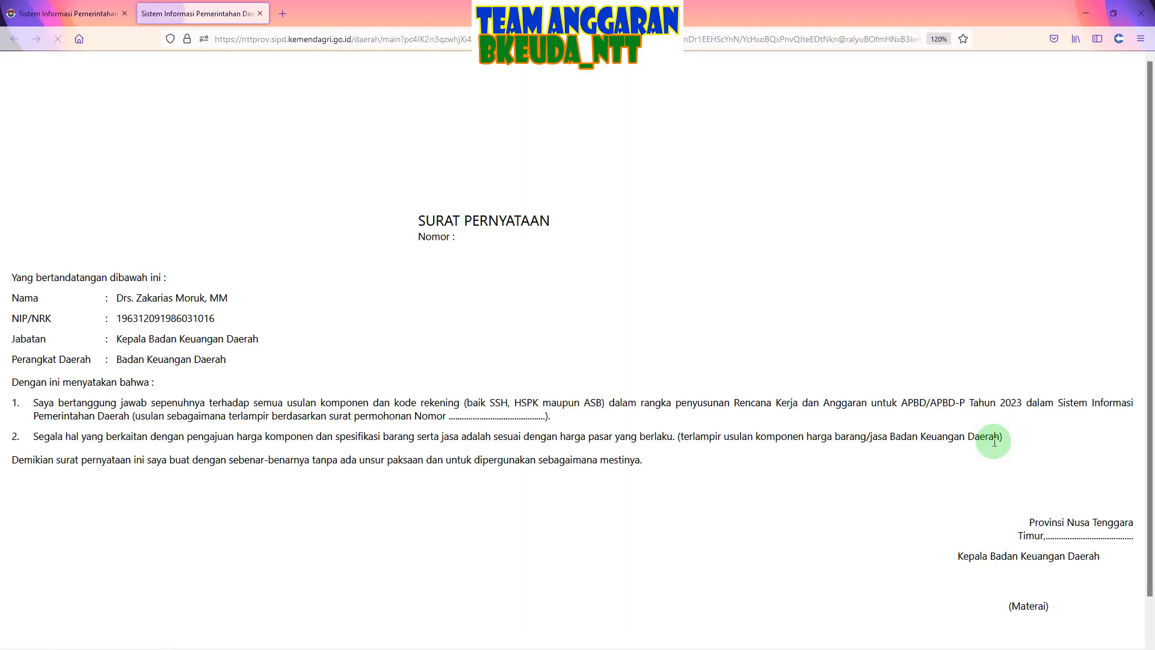
left_click(100, 22)
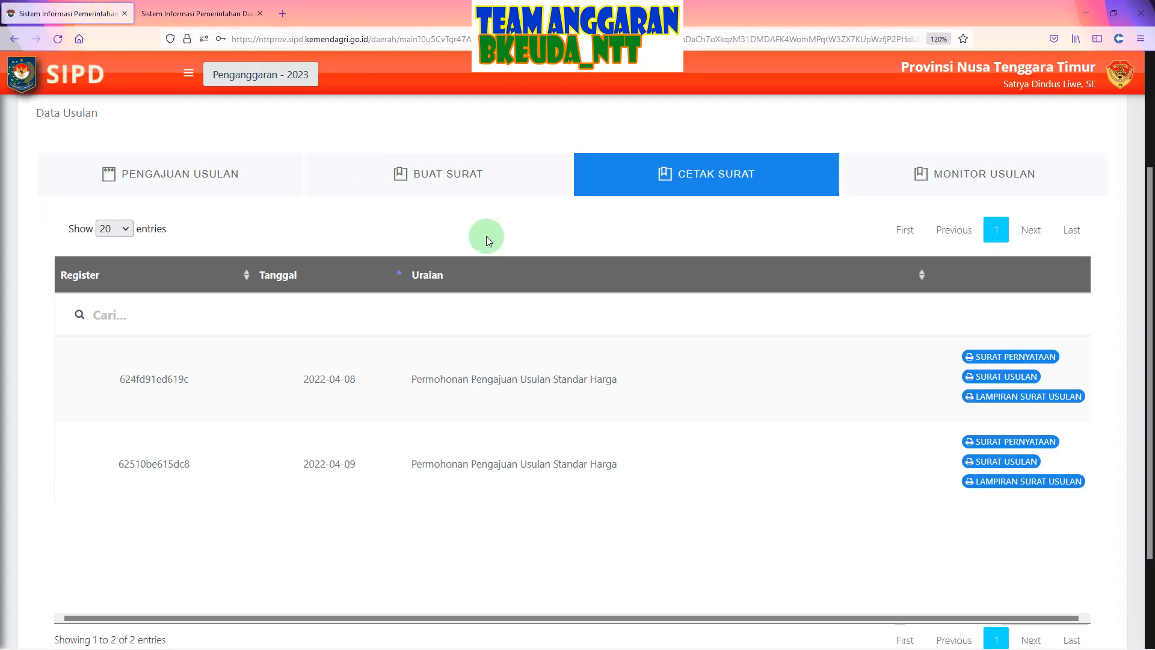
left_click(970, 464)
left_click(91, 14)
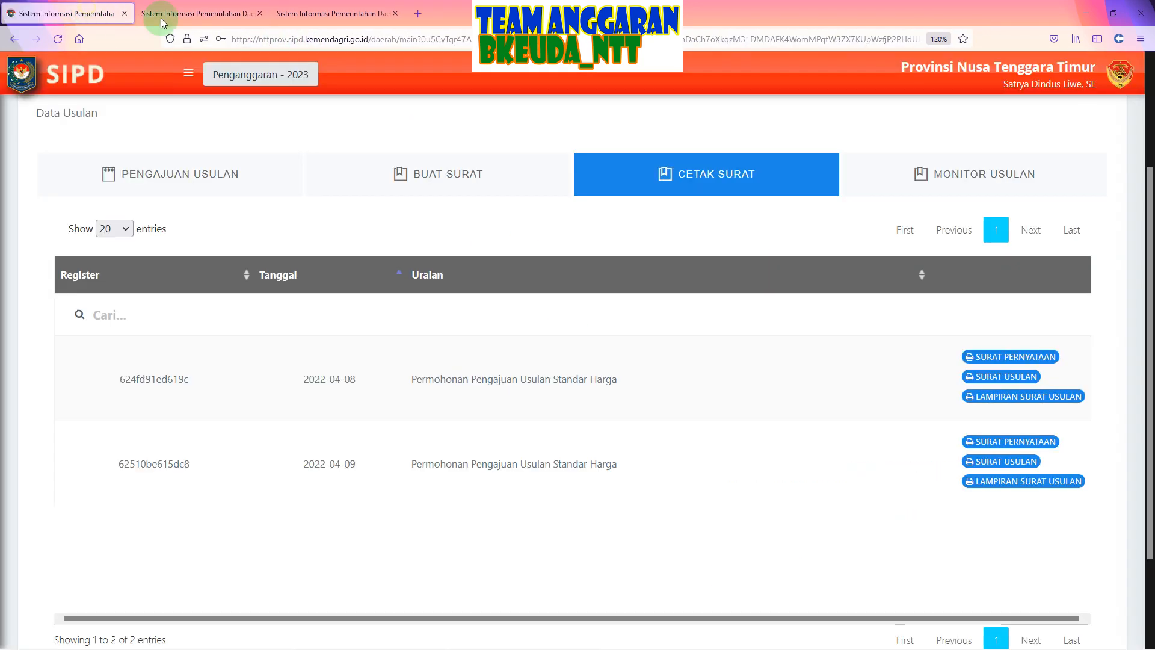
left_click(1017, 484)
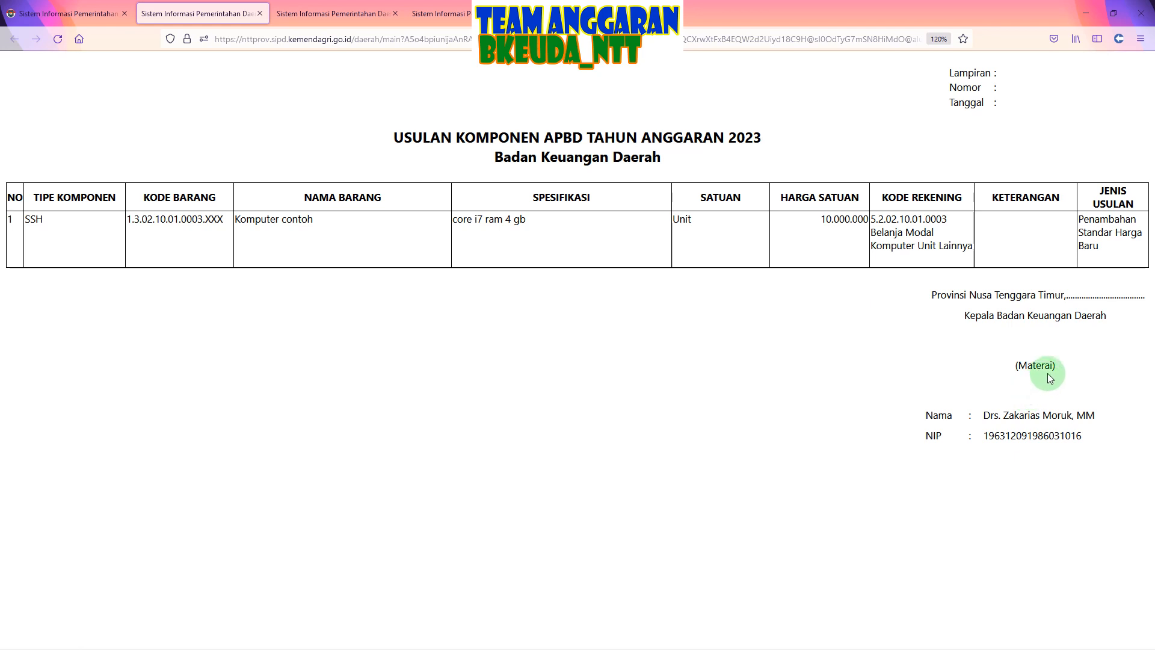
Step: Review the generated Surat Usulan and Surat Pernyataan documents
left_click(309, 13)
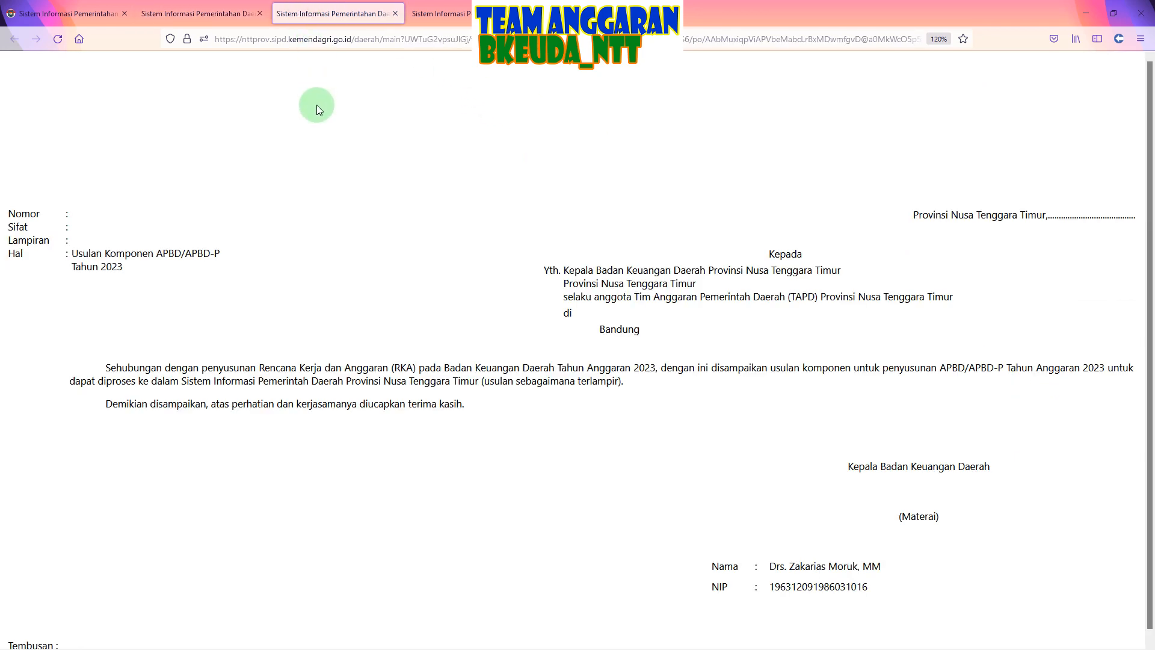
scroll(296, 405, "down", 1)
left_click(440, 13)
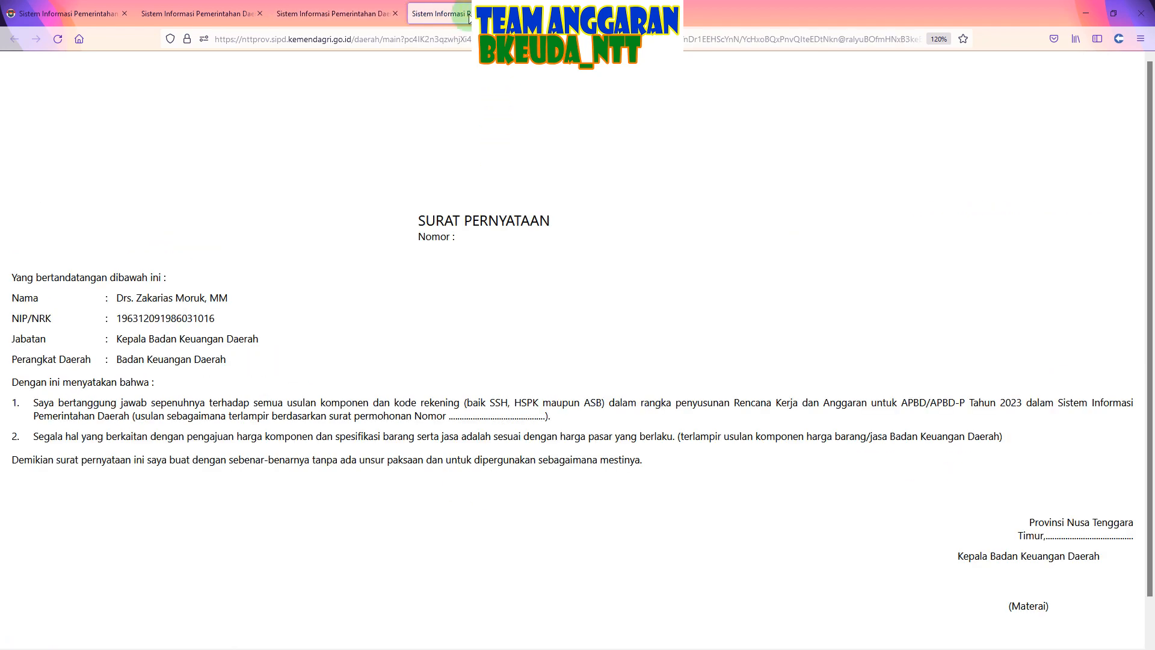